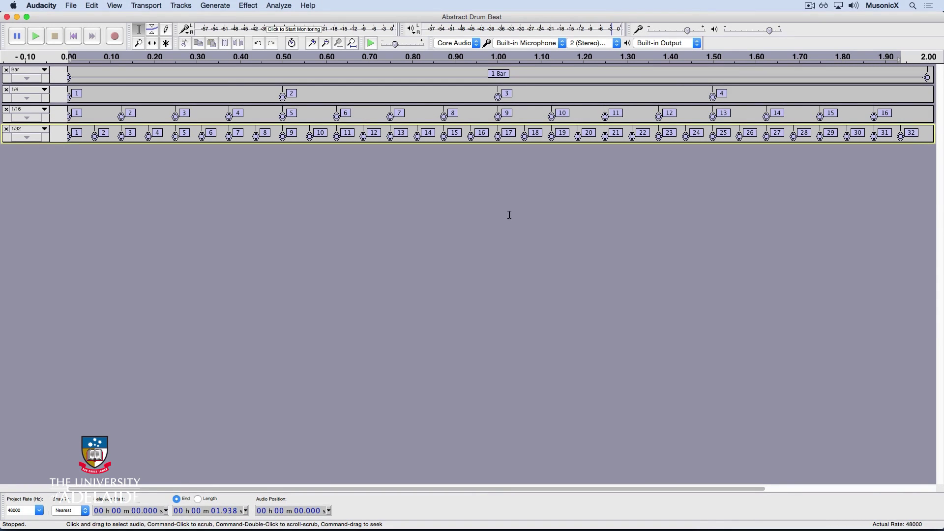
Import Rattle Dirt Kick.wav as a copied mono track, then select and play the clip.
{"action": "left_click", "coordinate": [78, 4]}
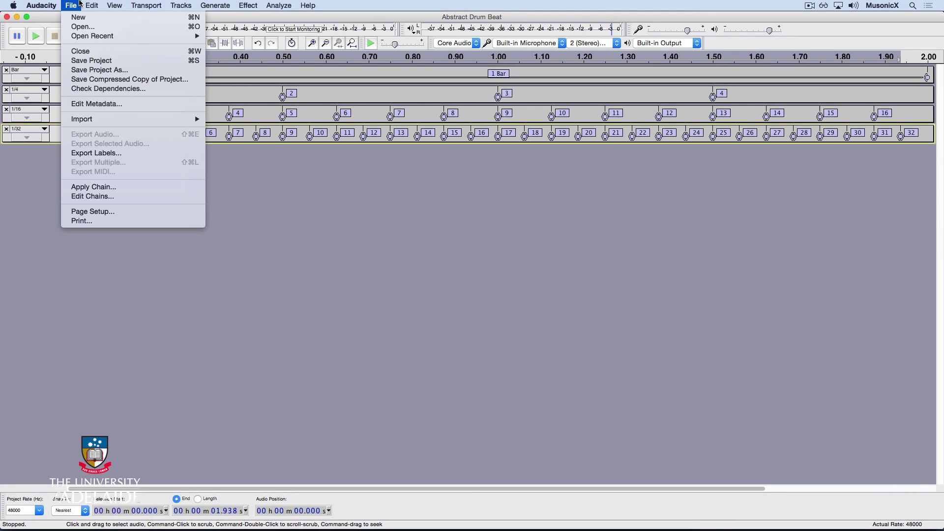
{"action": "mouse_move", "coordinate": [177, 121]}
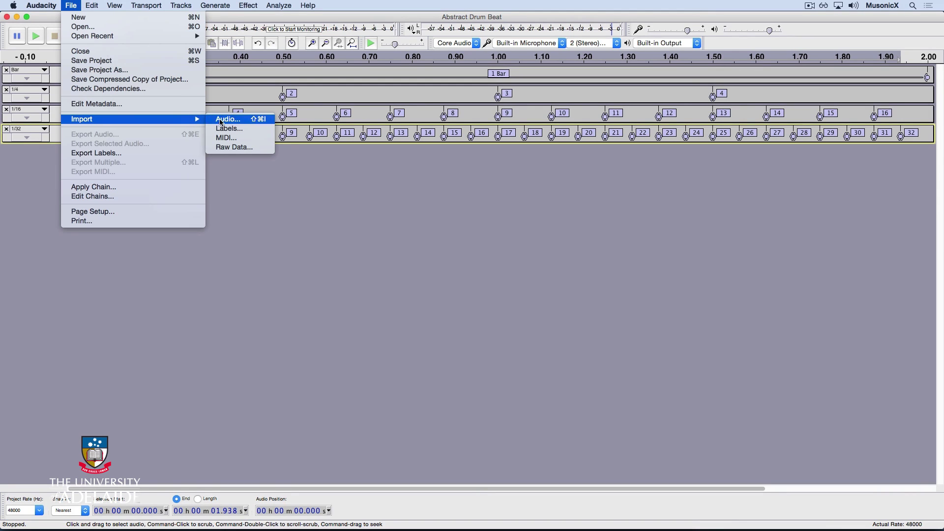
{"action": "left_click", "coordinate": [248, 122]}
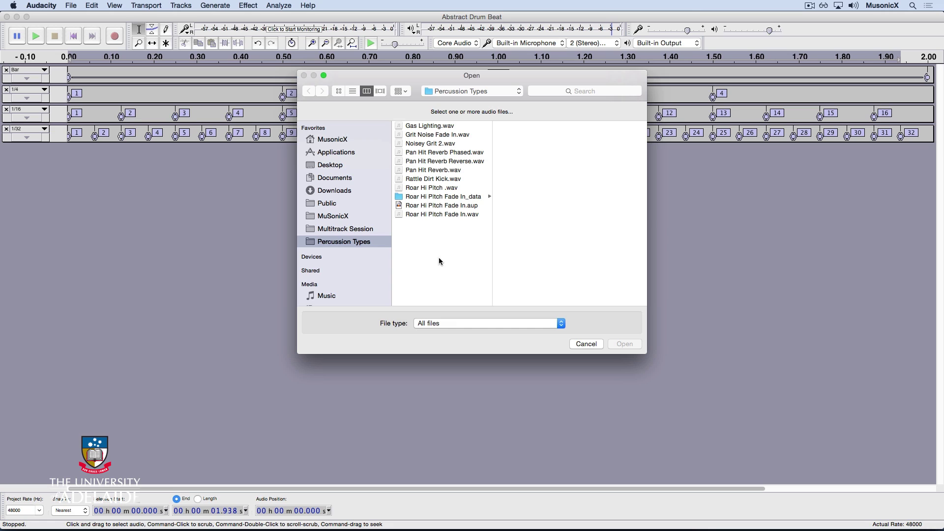
{"action": "left_click", "coordinate": [448, 181]}
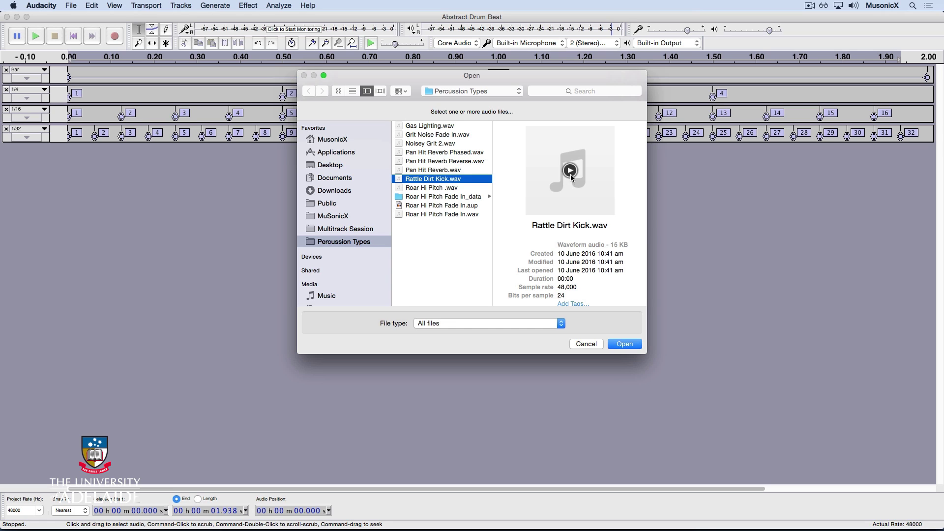
{"action": "left_click", "coordinate": [570, 170]}
{"action": "left_click", "coordinate": [626, 344]}
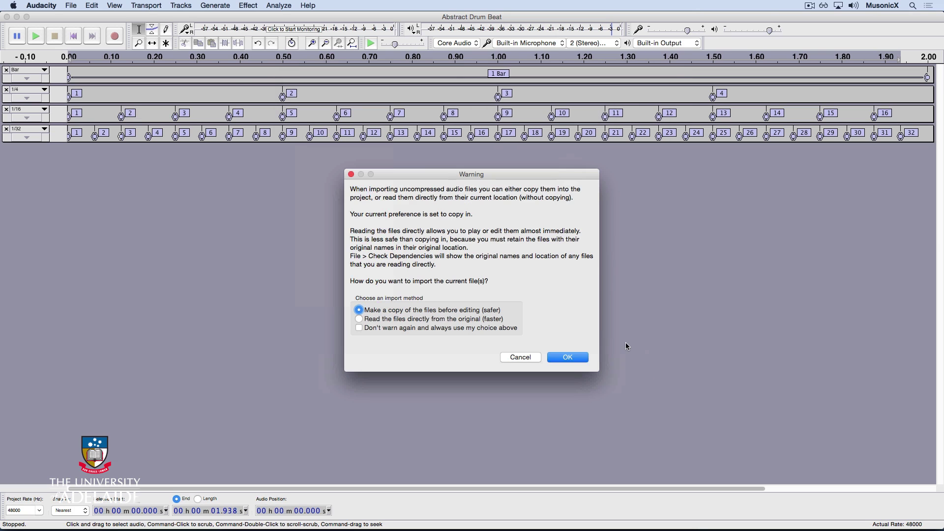
{"action": "left_click", "coordinate": [566, 357]}
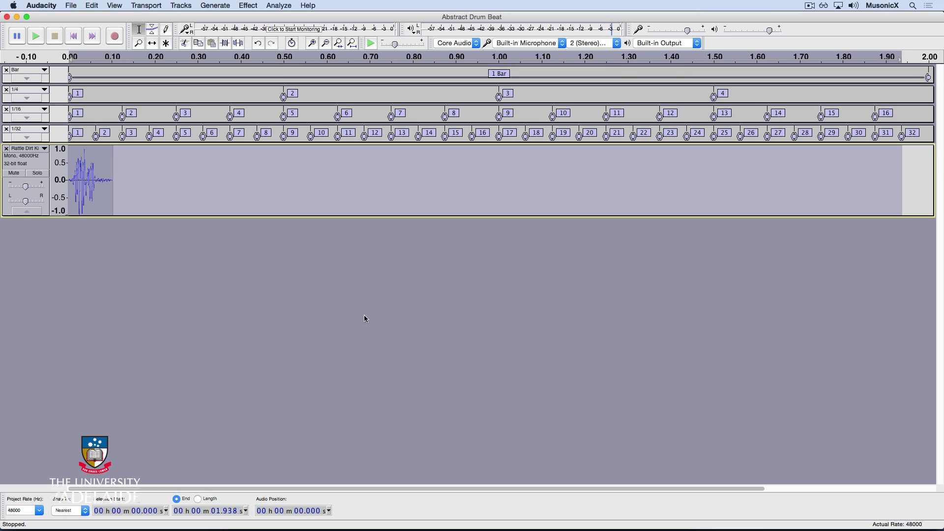
{"action": "double_click", "coordinate": [99, 186]}
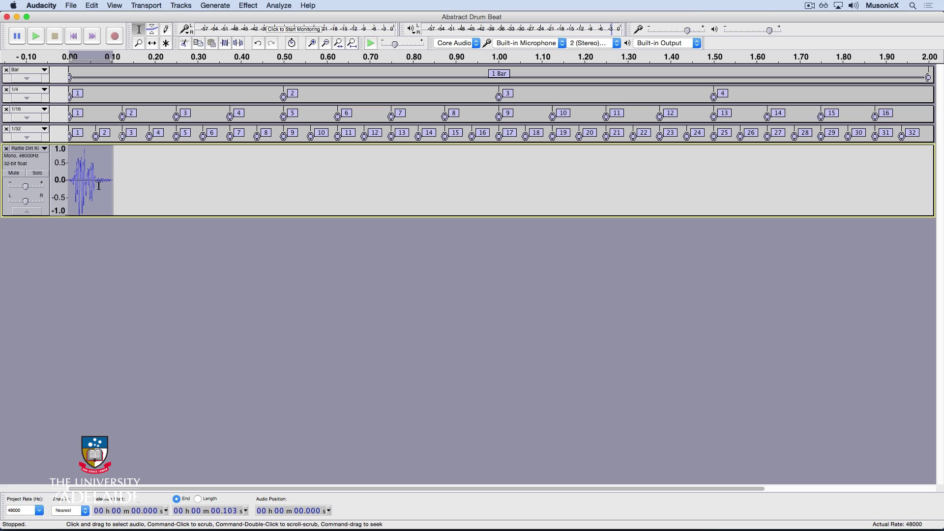
{"action": "key", "text": "space"}
Apply an Equalization curve peaking near 100 Hz at about +24 dB to the kick clip.
{"action": "left_click", "coordinate": [247, 5]}
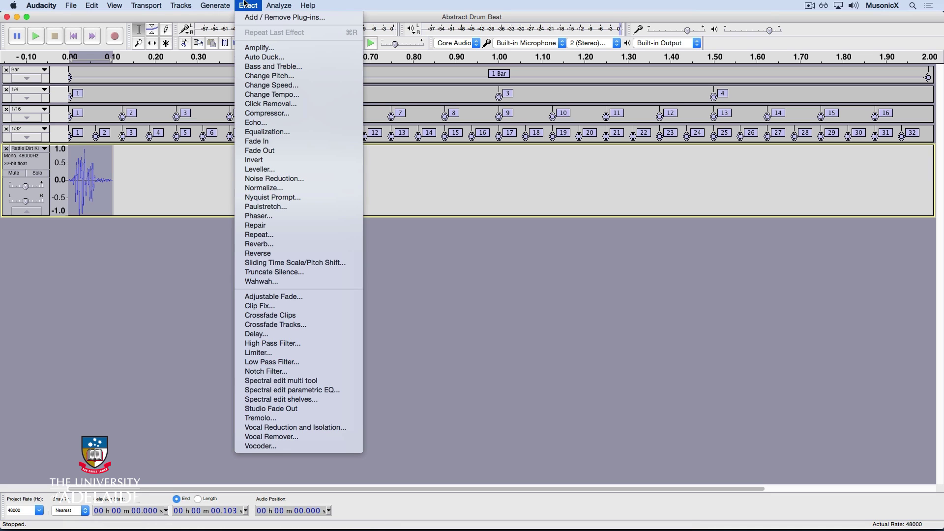
{"action": "left_click", "coordinate": [270, 132]}
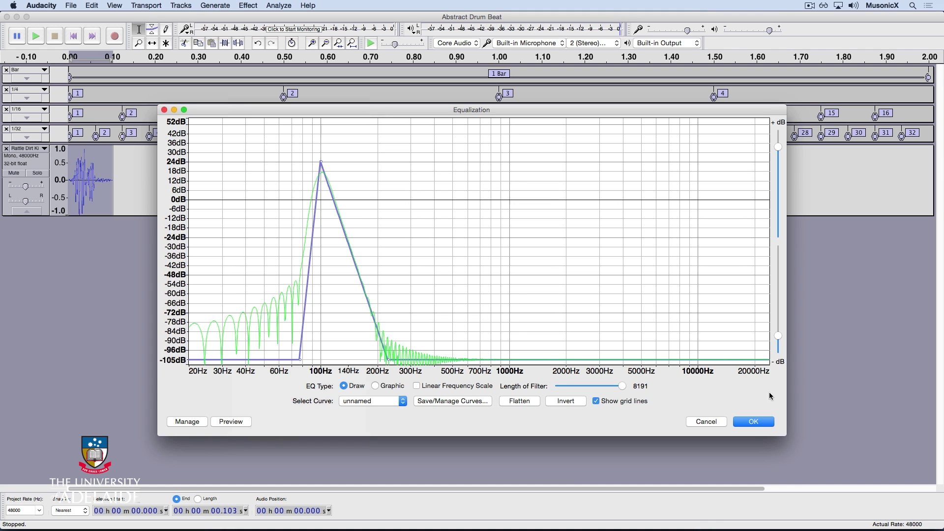
{"action": "left_click", "coordinate": [752, 423]}
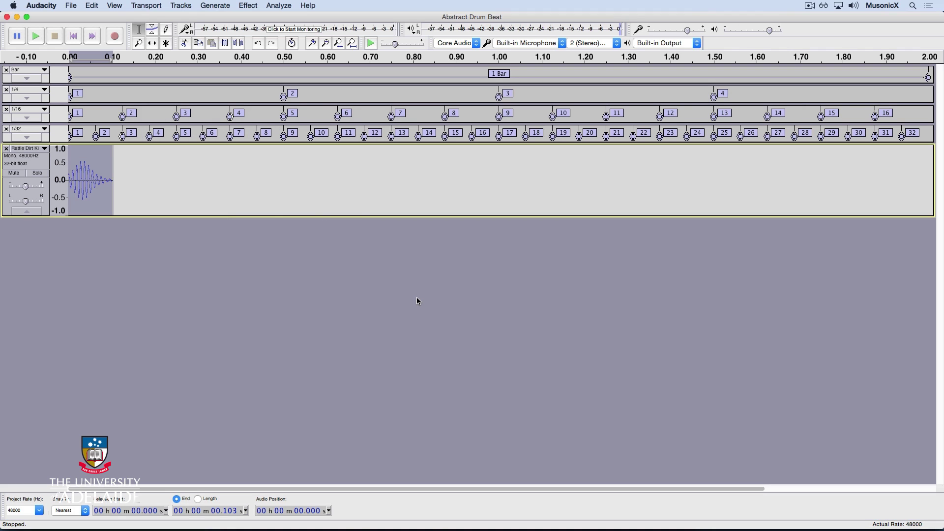
Play the equalized kick, zoom in, and fade out the end of its tail.
{"action": "key", "text": "space"}
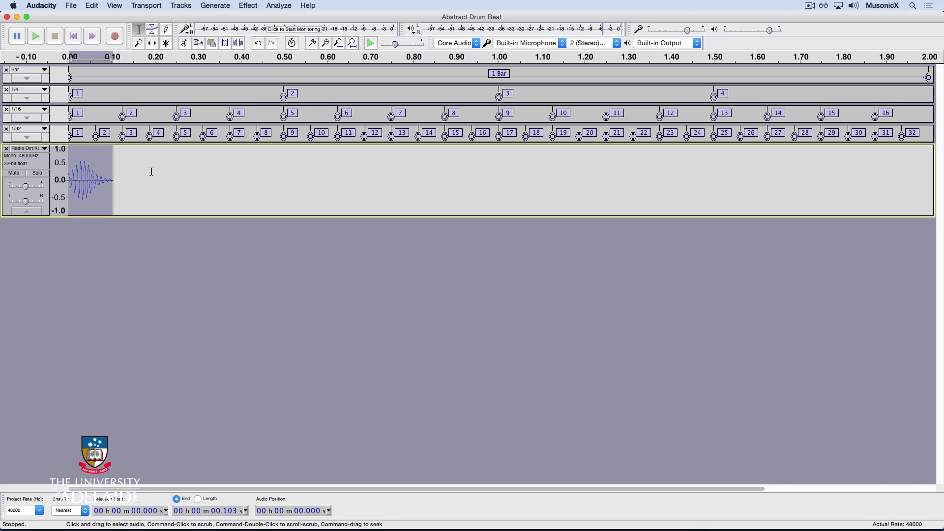
{"action": "left_click", "coordinate": [116, 6]}
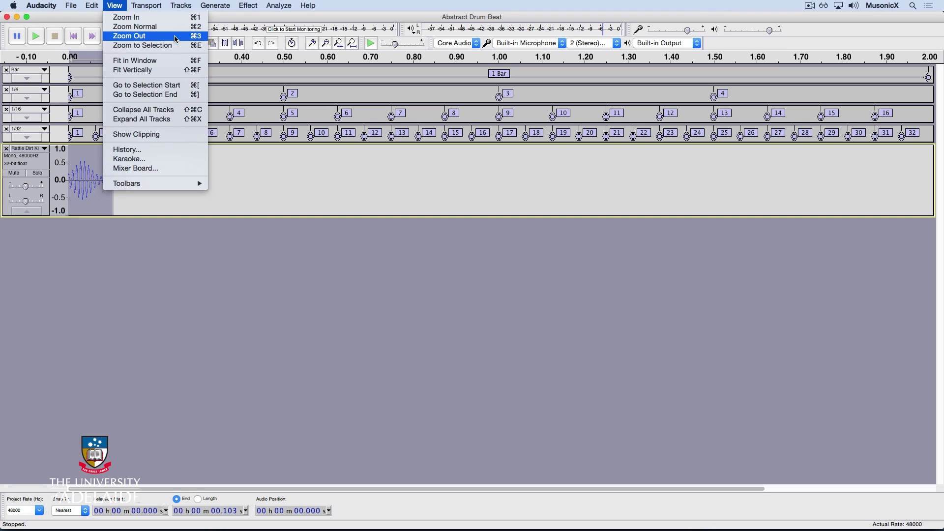
{"action": "left_click", "coordinate": [174, 17]}
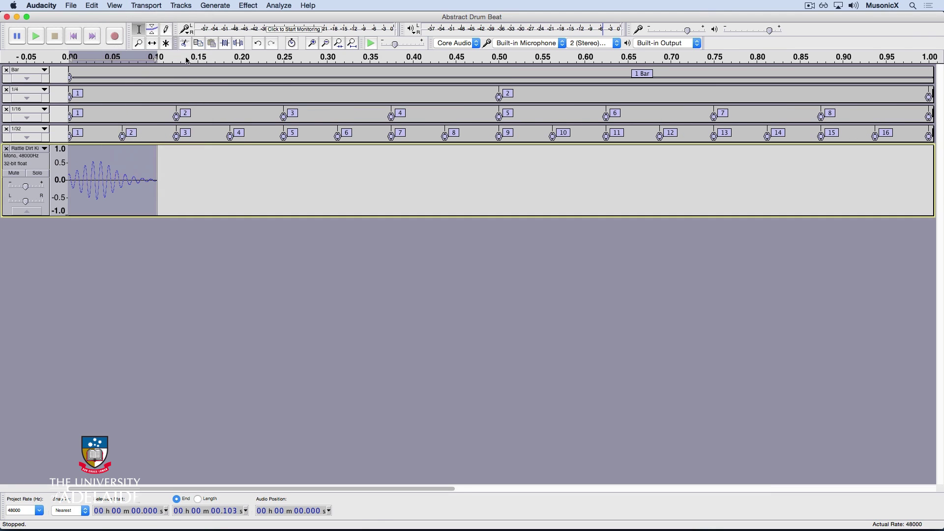
{"action": "key", "text": "super+1"}
{"action": "key", "text": "super+1"}
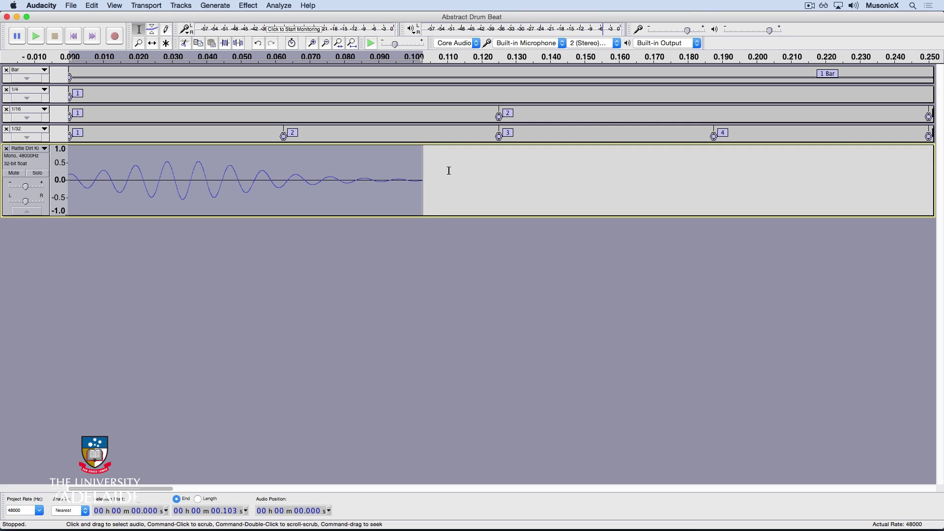
{"action": "left_click_drag", "start_coordinate": [406, 176], "coordinate": [459, 176]}
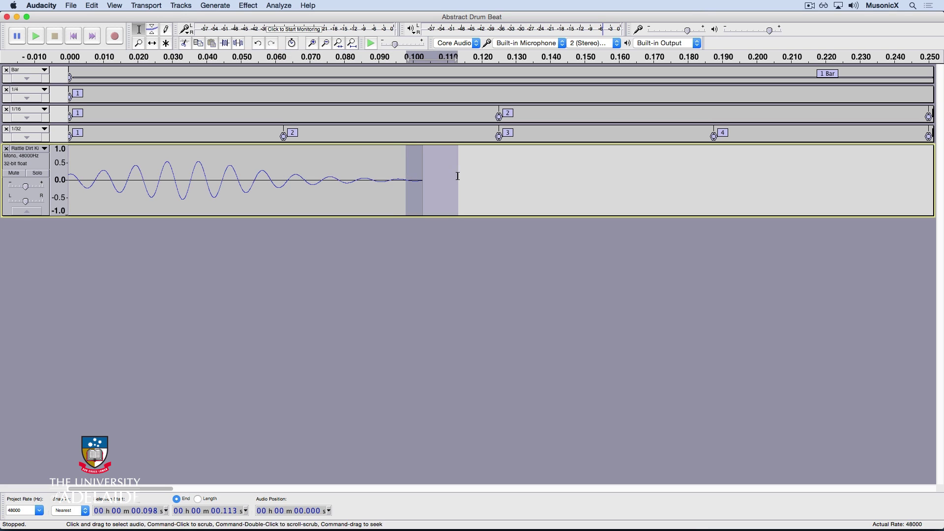
{"action": "left_click", "coordinate": [249, 5]}
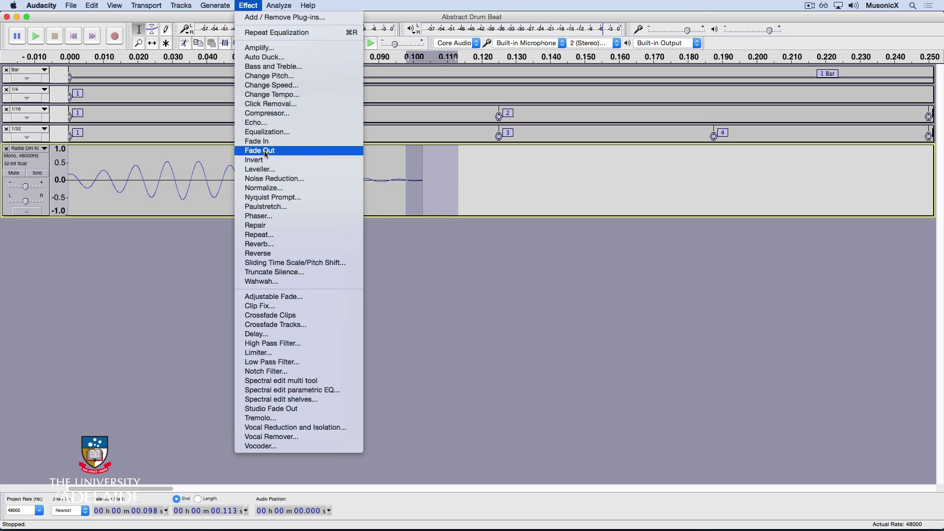
{"action": "left_click", "coordinate": [265, 150]}
Fade in the clip's first 0.012 s, play the result, and zoom back out.
{"action": "left_click_drag", "start_coordinate": [109, 182], "coordinate": [43, 193]}
{"action": "left_click", "coordinate": [249, 5]}
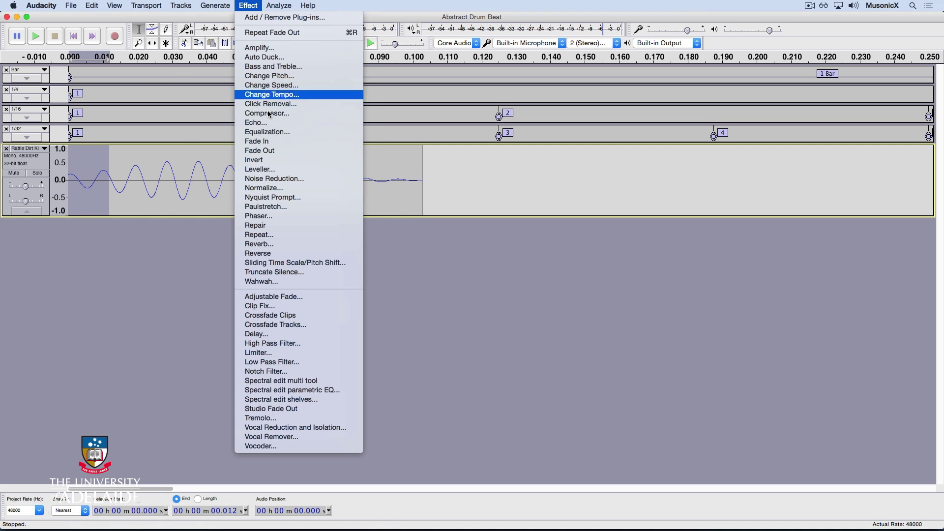
{"action": "left_click", "coordinate": [261, 141]}
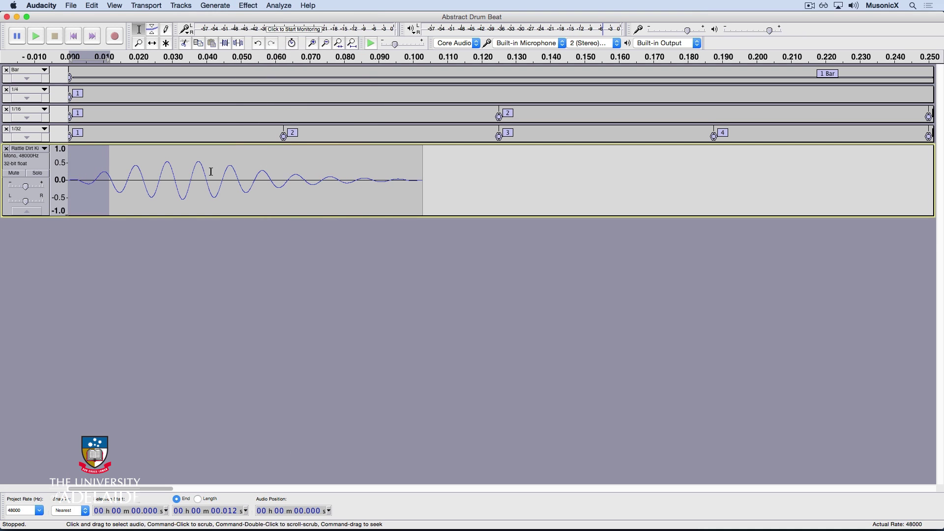
{"action": "double_click", "coordinate": [211, 171]}
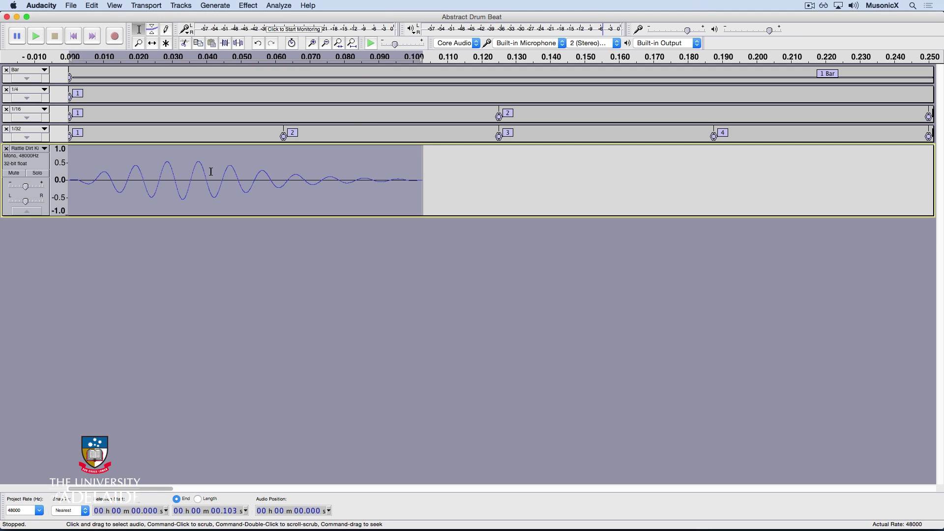
{"action": "key", "text": "space"}
{"action": "key", "text": "super+3"}
{"action": "key", "text": "super+3"}
{"action": "key", "text": "super+3"}
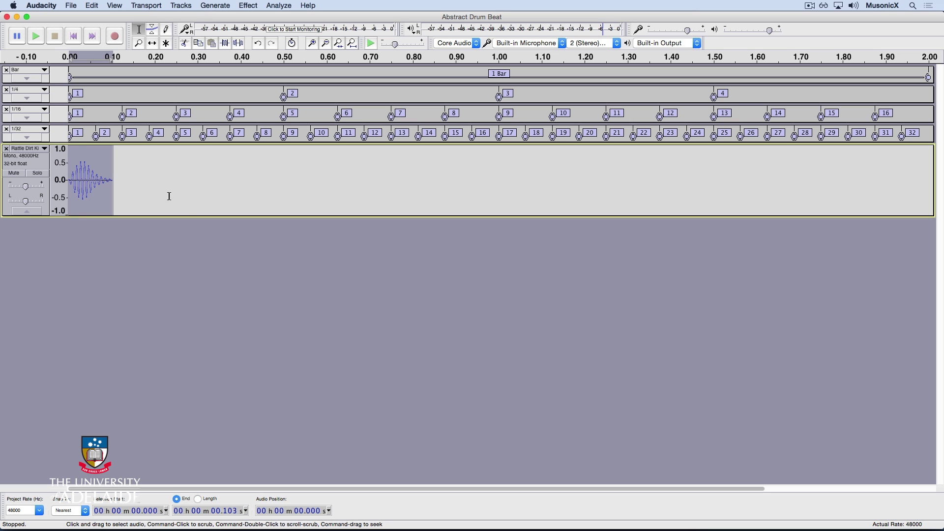
Copy the kick clip and paste a copy at 0.50 s.
{"action": "double_click", "coordinate": [99, 174]}
{"action": "left_click", "coordinate": [92, 6]}
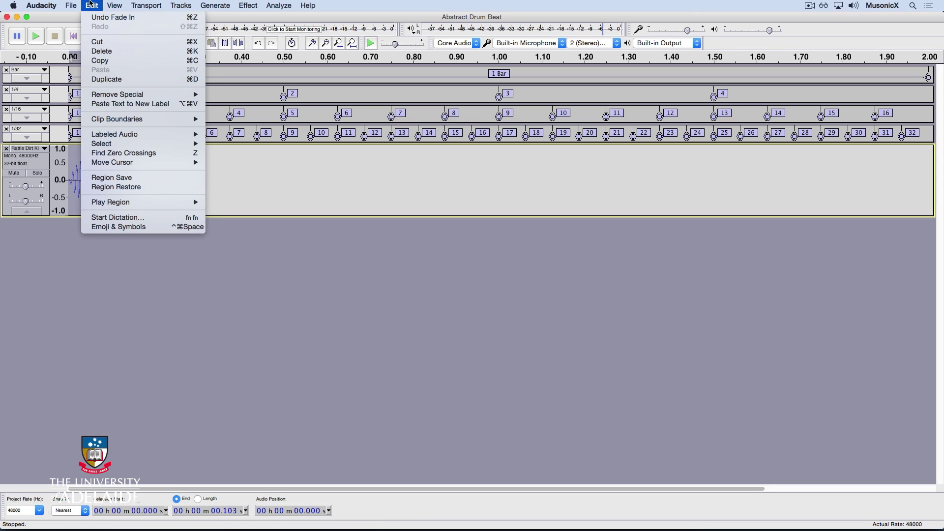
{"action": "left_click", "coordinate": [107, 61]}
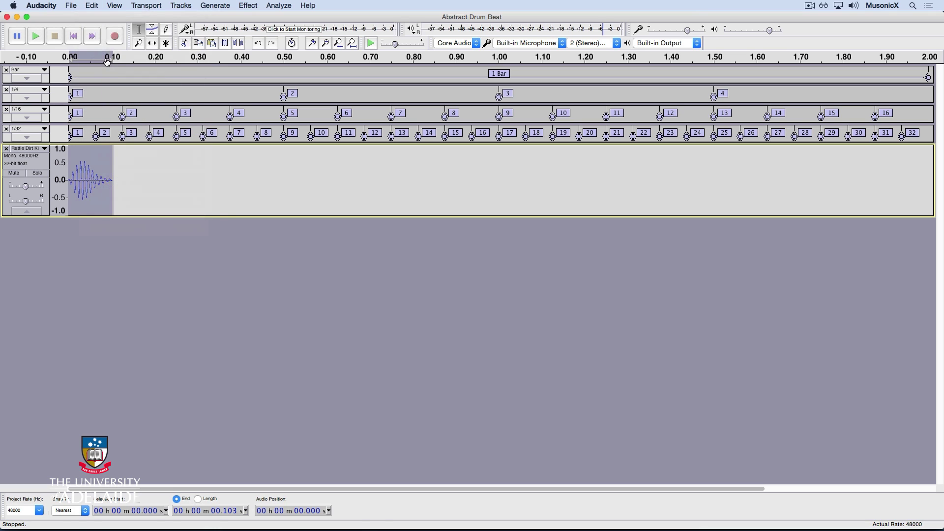
{"action": "left_click", "coordinate": [283, 155]}
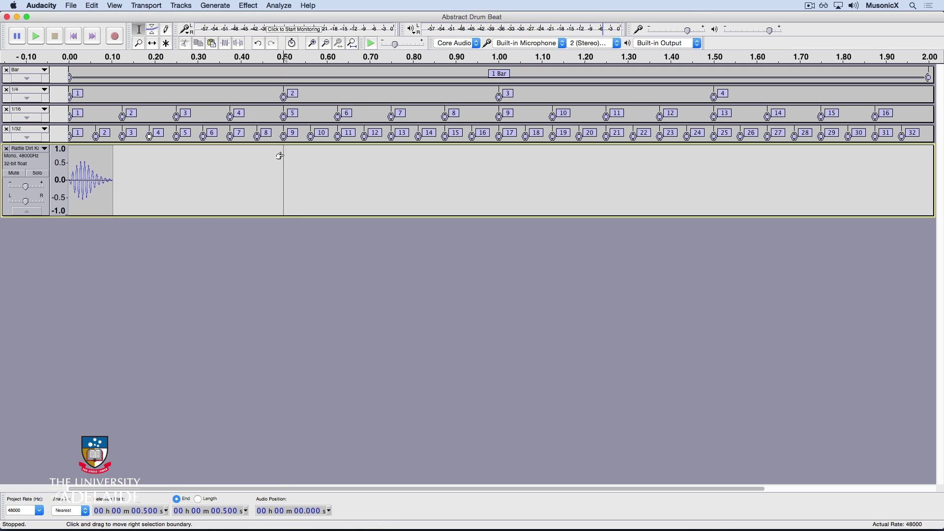
{"action": "left_click", "coordinate": [92, 5]}
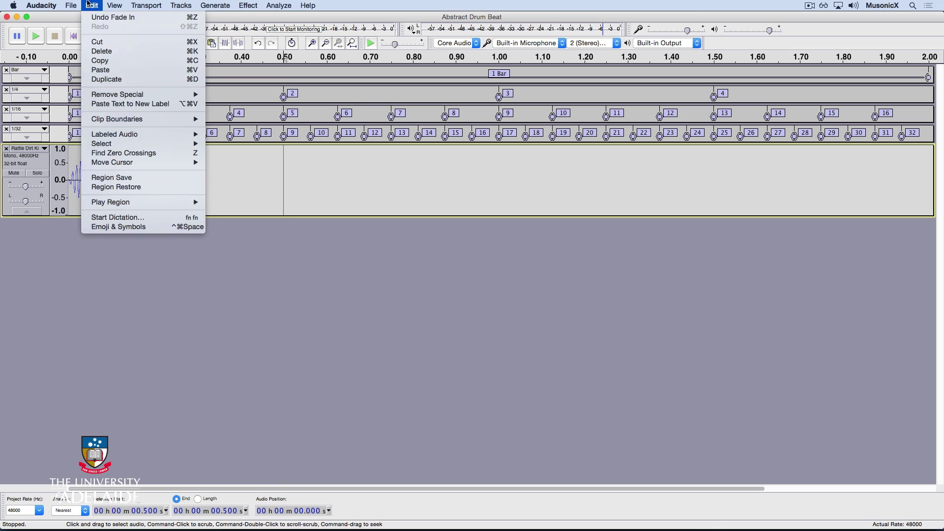
{"action": "left_click", "coordinate": [111, 71]}
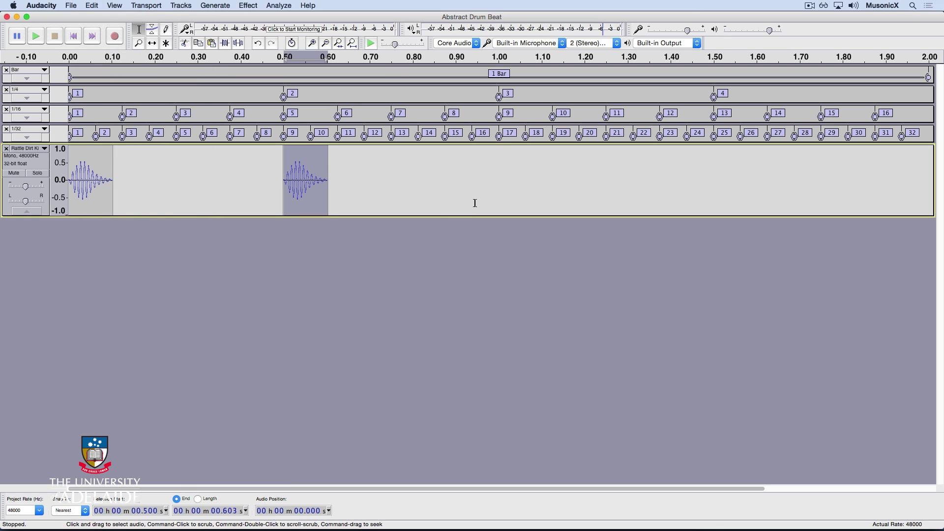
Paste further kick copies at 1.00 s, 1.50 s and 1.625 s.
{"action": "left_click", "coordinate": [495, 155]}
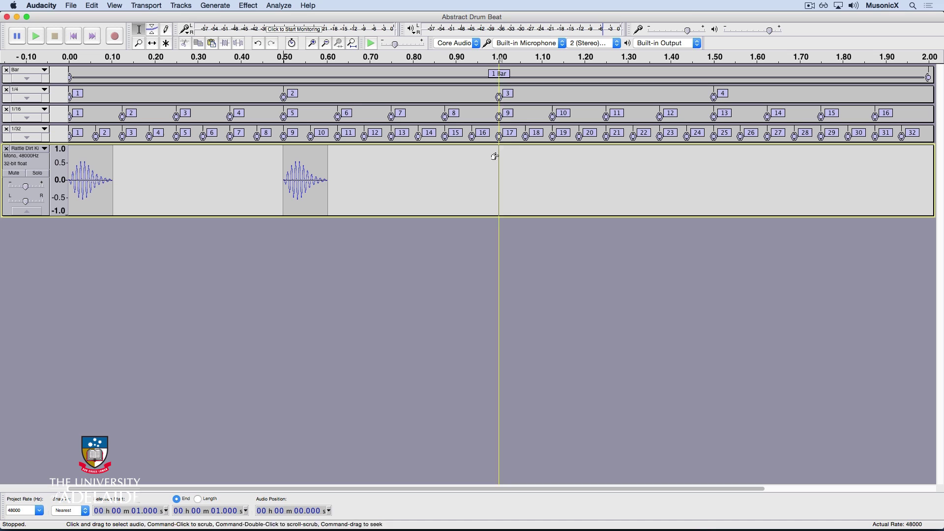
{"action": "key", "text": "super+v"}
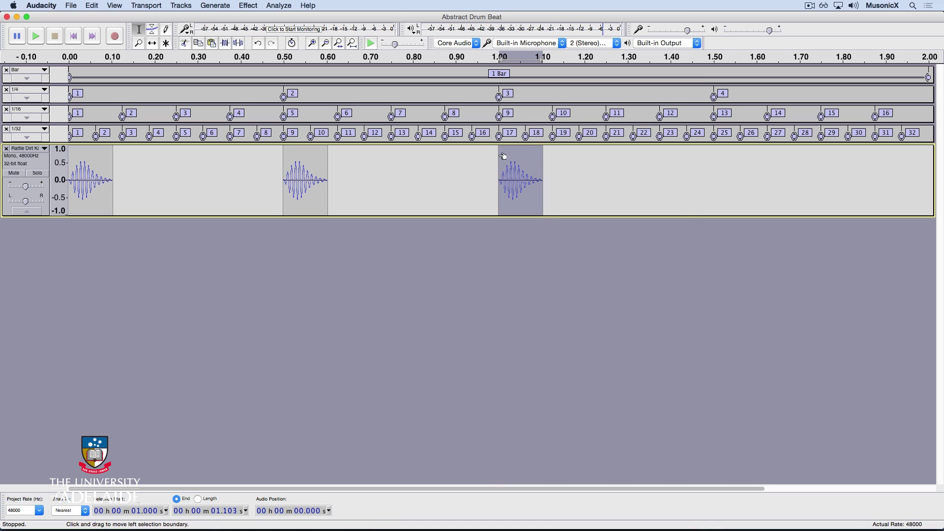
{"action": "left_click", "coordinate": [710, 153]}
{"action": "key", "text": "super+v"}
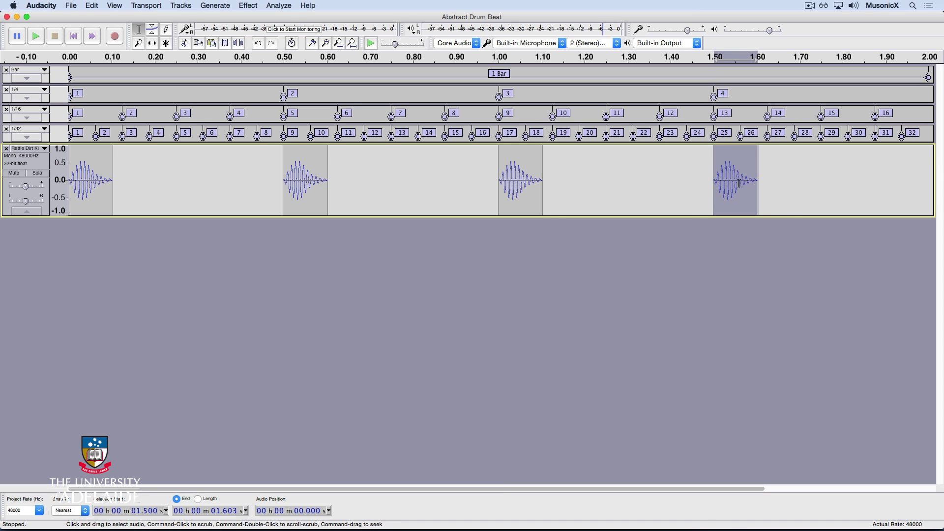
{"action": "left_click", "coordinate": [767, 153]}
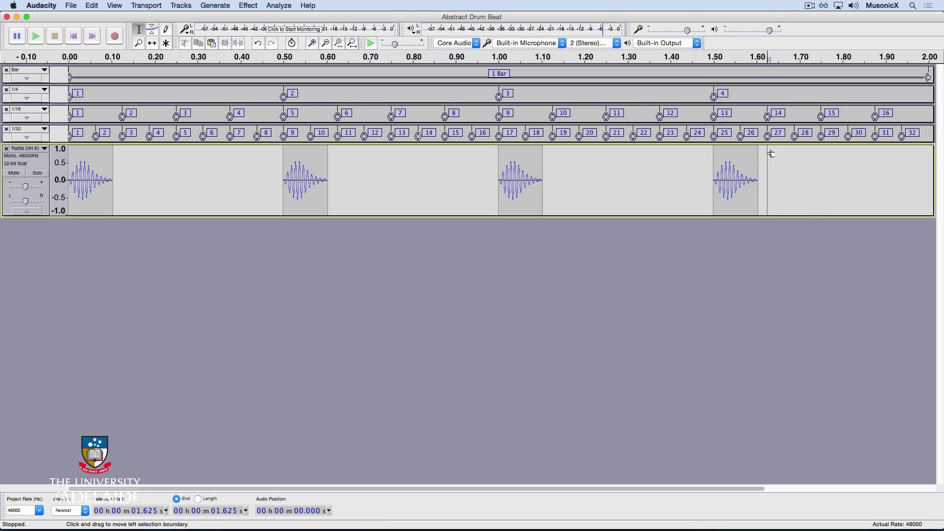
{"action": "key", "text": "super+v"}
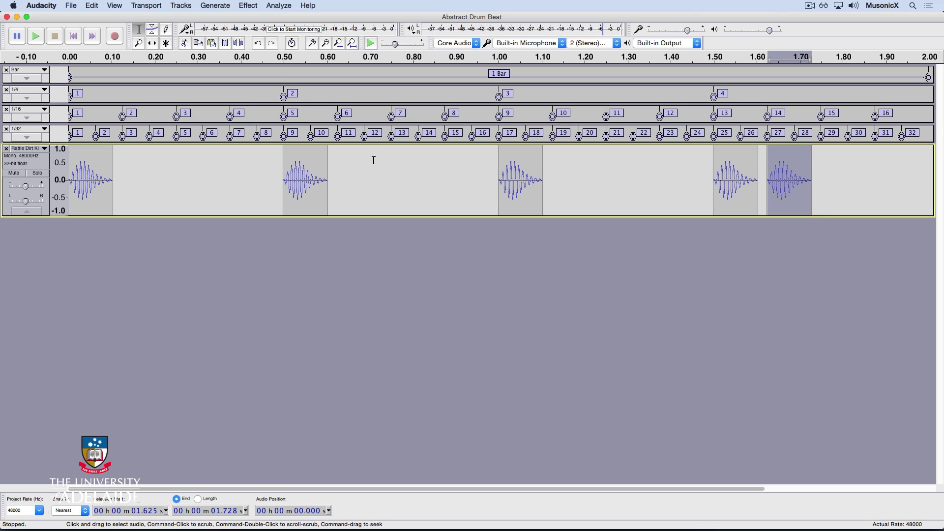
Select the 0–2 s bar, loop-play the kick pattern, then stop playback.
{"action": "left_click", "coordinate": [8, 80]}
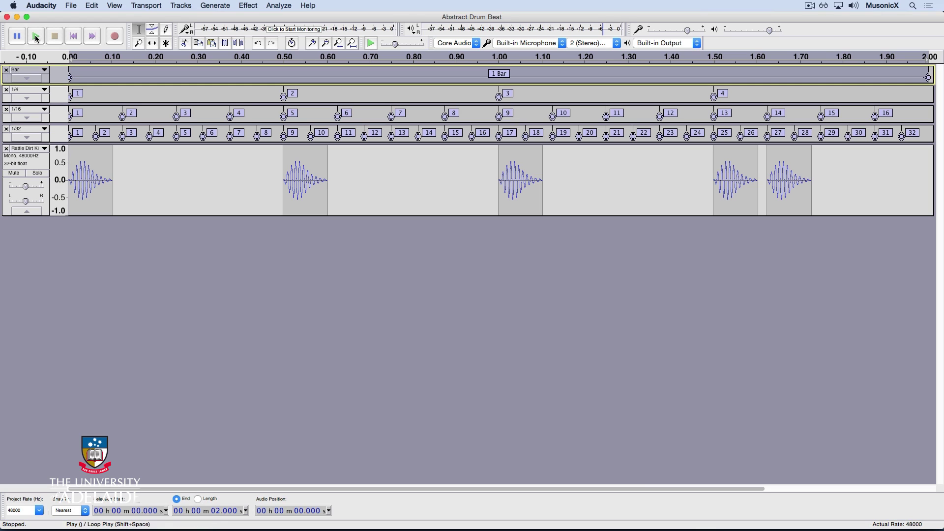
{"action": "key", "text": "shift"}
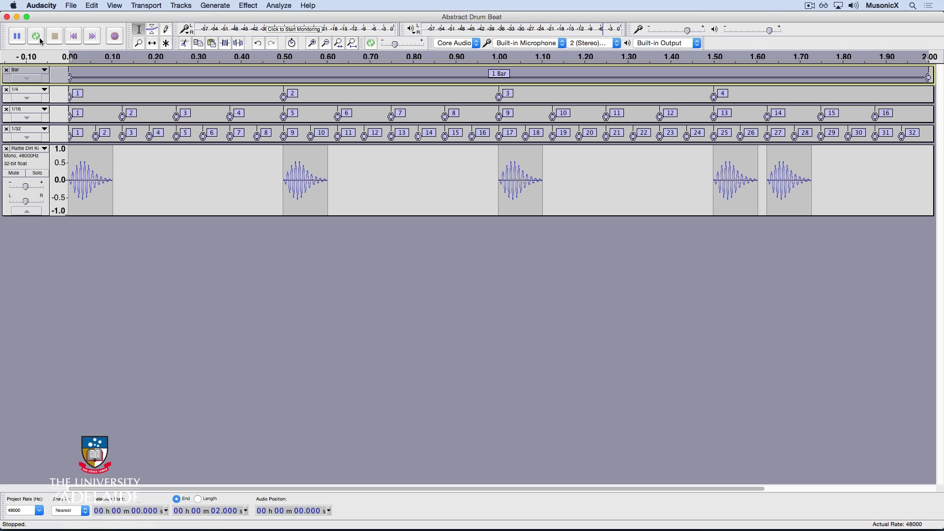
{"action": "left_click", "coordinate": [41, 42], "text": "shift"}
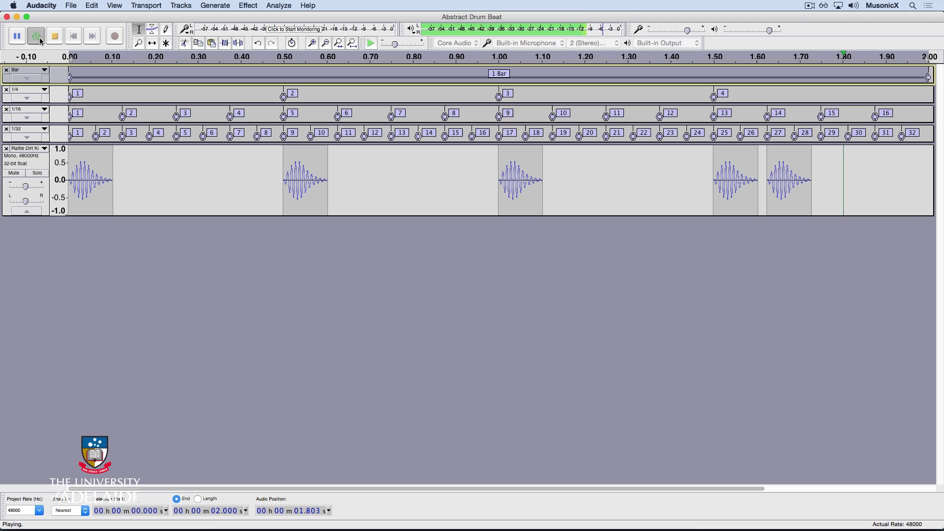
{"action": "left_click", "coordinate": [42, 41]}
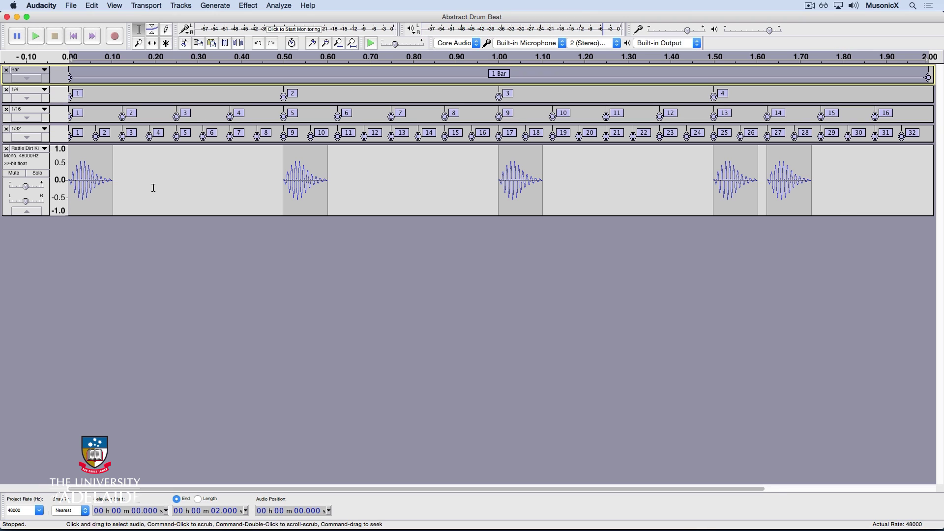
Save the Abstract Drum Beat project and select the whole kick track.
{"action": "left_click", "coordinate": [71, 6]}
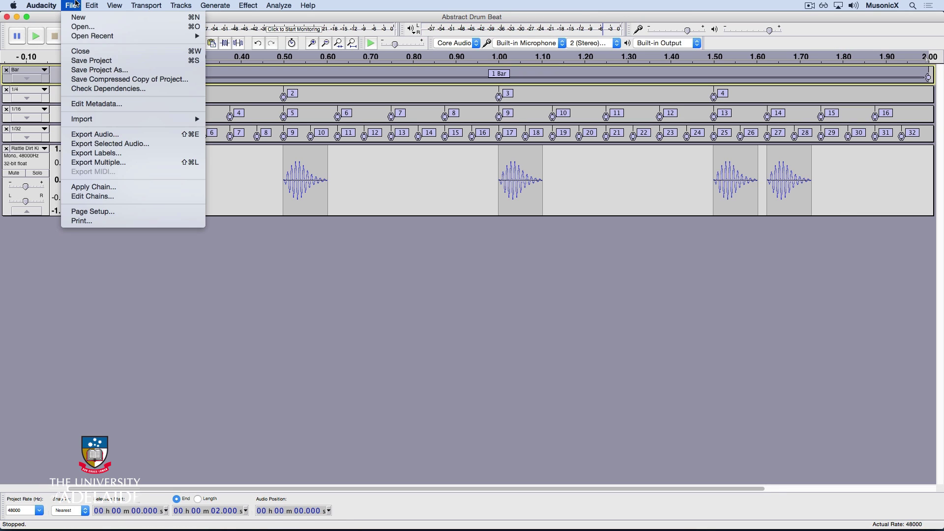
{"action": "left_click", "coordinate": [86, 61]}
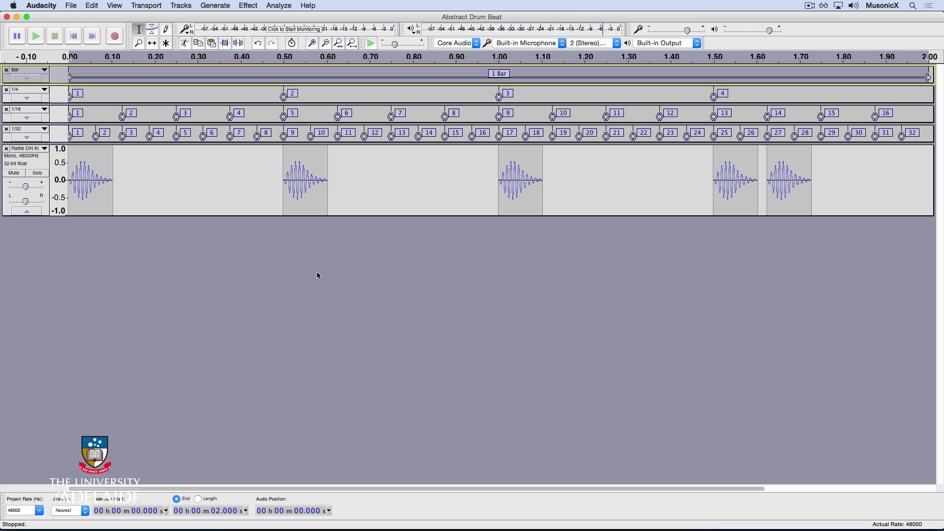
{"action": "left_click", "coordinate": [27, 163]}
Duplicate the kick track and apply Change Speed 0.5 to the copy's first clip.
{"action": "left_click", "coordinate": [92, 5]}
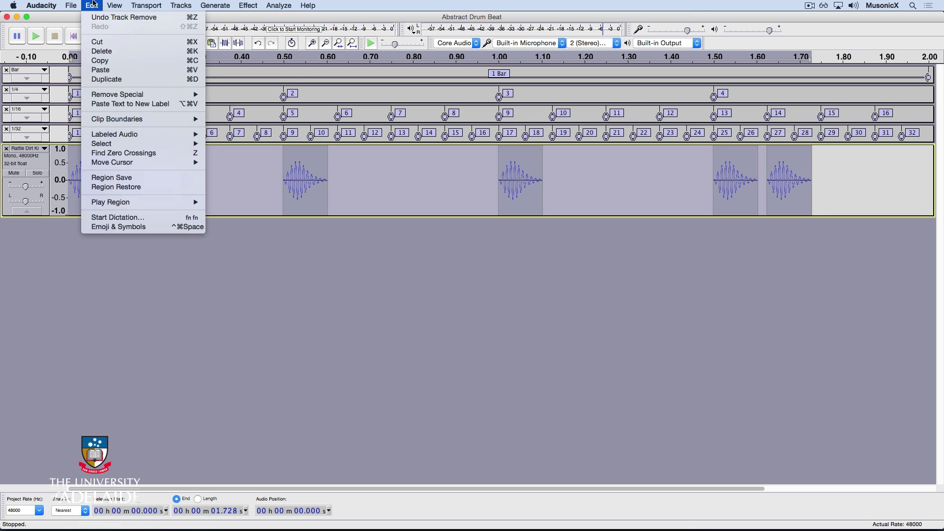
{"action": "left_click", "coordinate": [101, 83]}
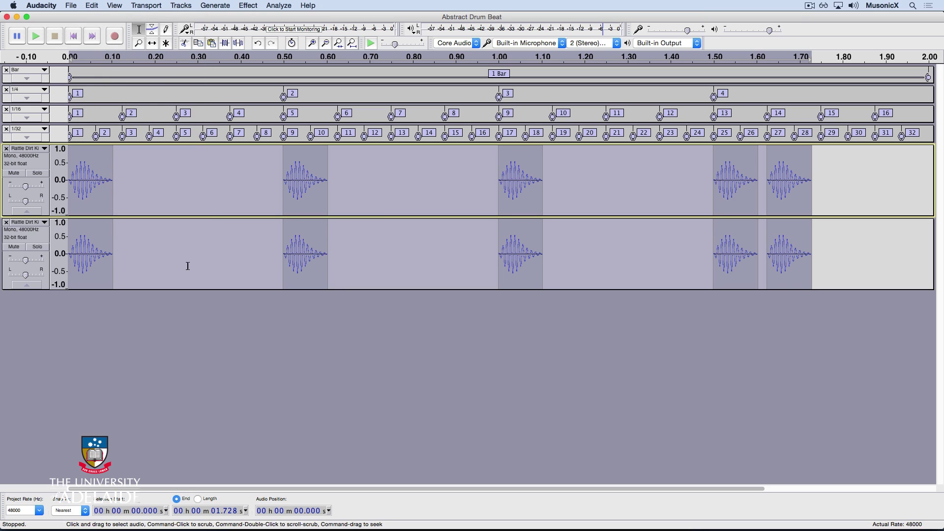
{"action": "left_click", "coordinate": [132, 251]}
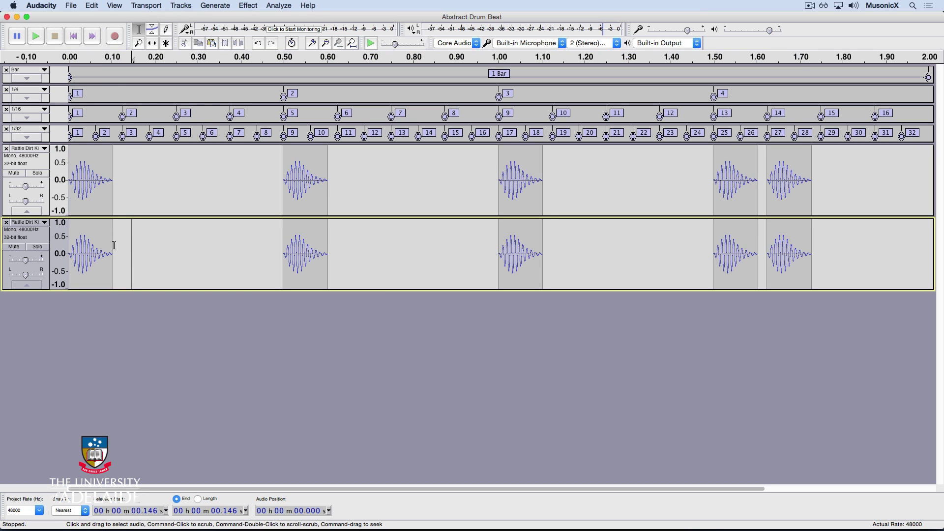
{"action": "double_click", "coordinate": [88, 237]}
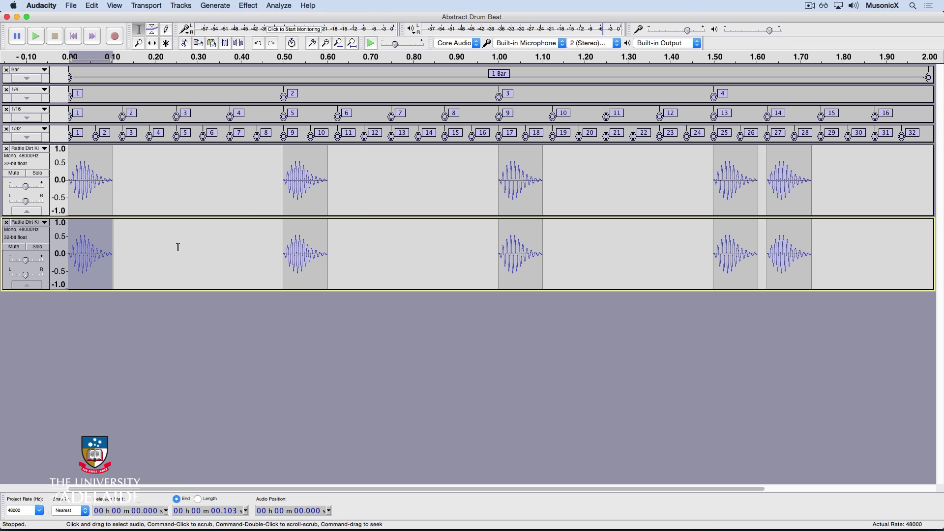
{"action": "left_click", "coordinate": [248, 5]}
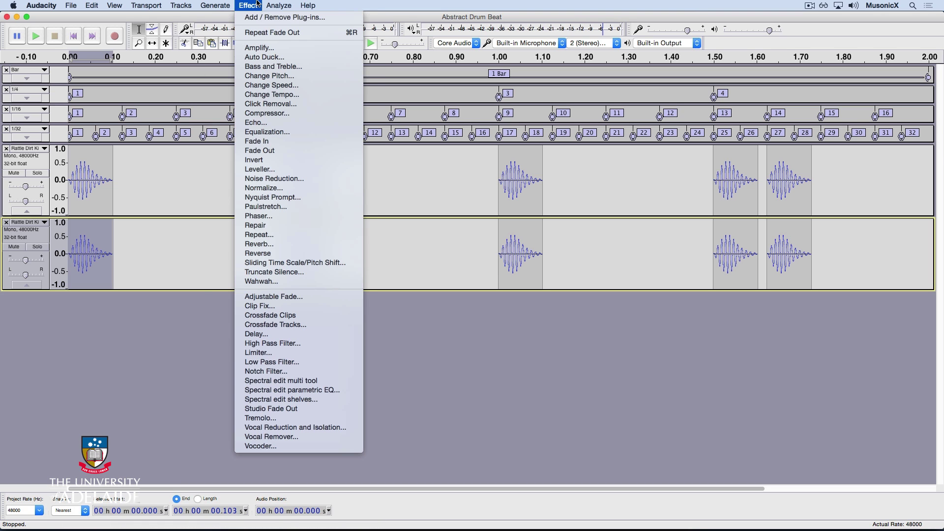
{"action": "left_click", "coordinate": [272, 85]}
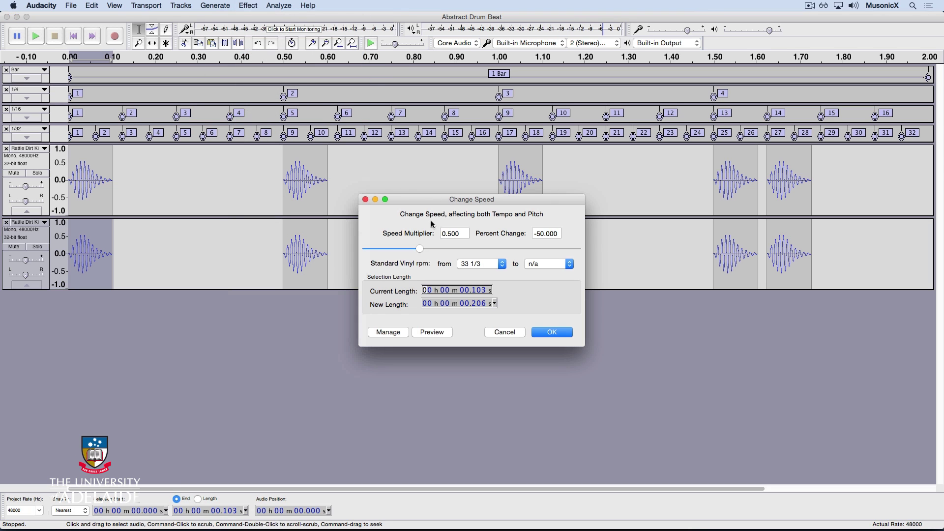
{"action": "left_click_drag", "start_coordinate": [463, 233], "coordinate": [449, 233]}
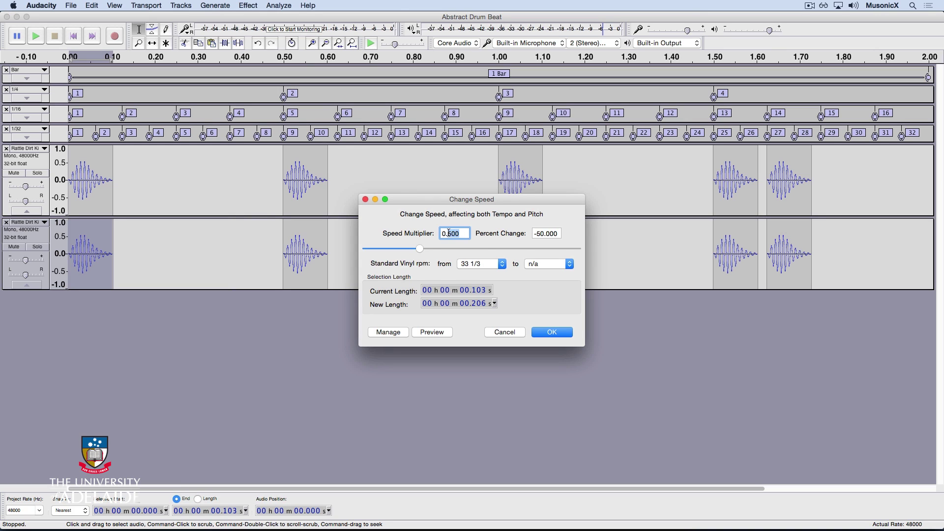
{"action": "type", "text": "5"}
{"action": "left_click", "coordinate": [551, 333]}
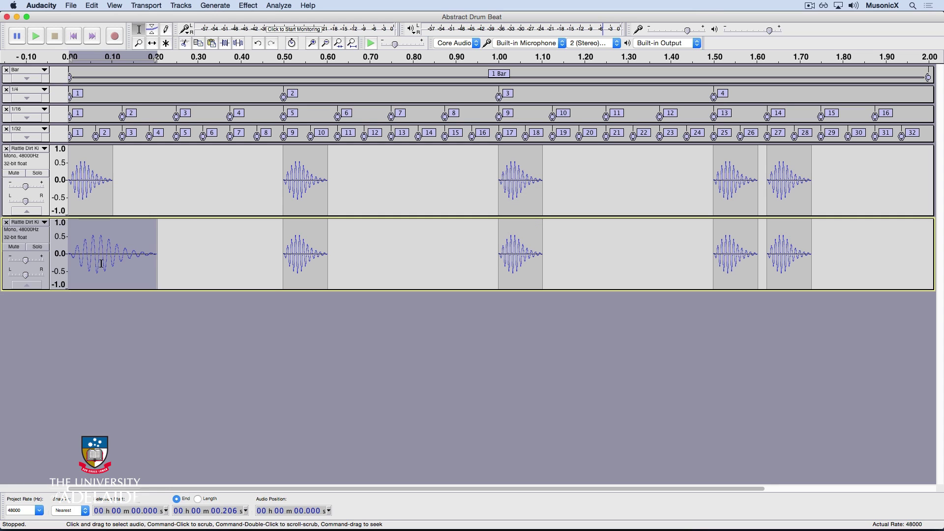
Audition the stretched clip soloed, then together with the original track.
{"action": "left_click", "coordinate": [37, 247]}
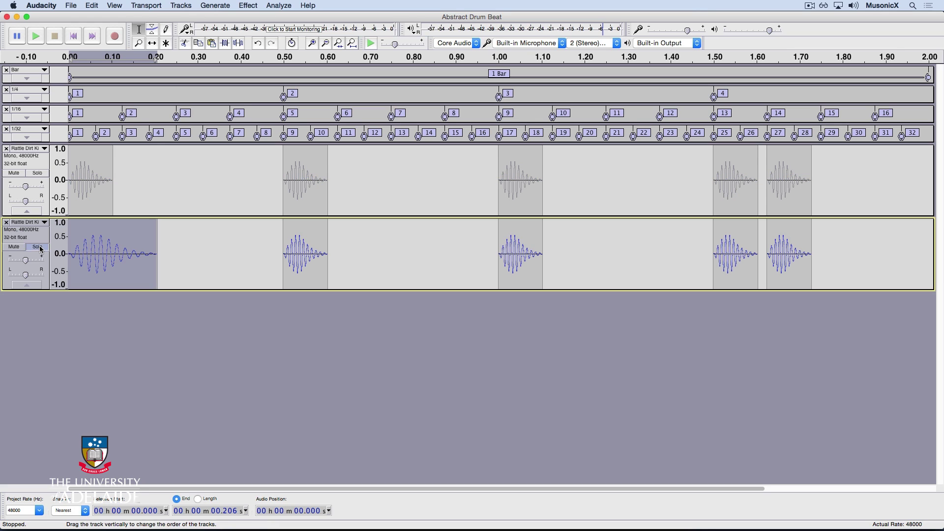
{"action": "key", "text": "space"}
{"action": "left_click", "coordinate": [41, 250]}
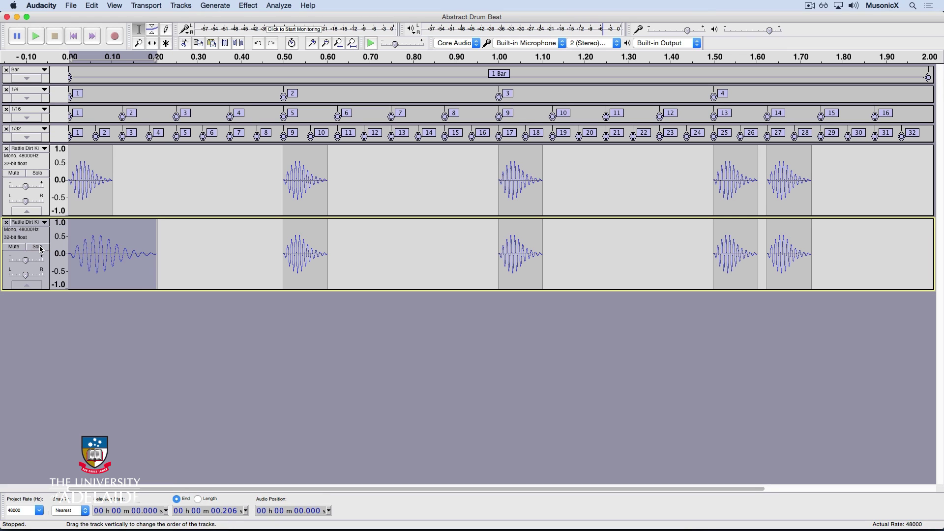
{"action": "key", "text": "space"}
{"action": "key", "text": "space"}
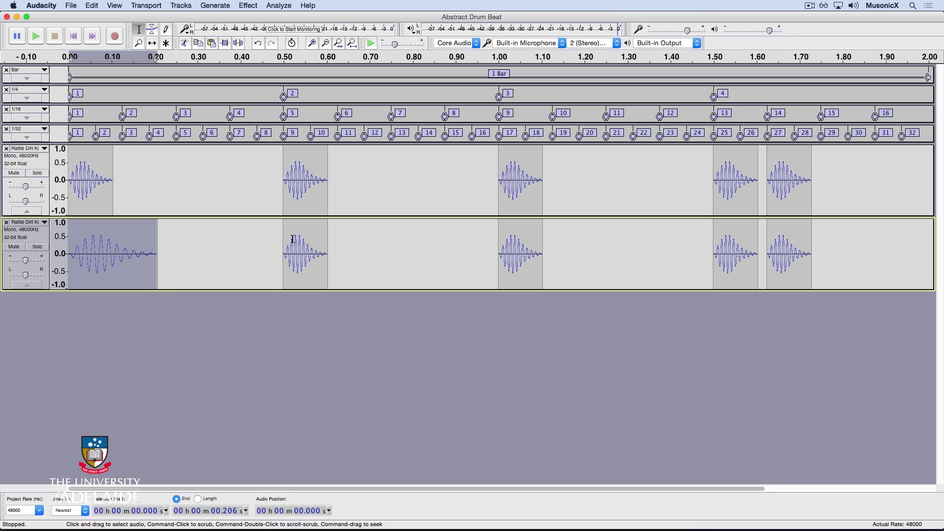
Repeat the half-speed change on the copy's beat 2 and beat 3 clips.
{"action": "double_click", "coordinate": [293, 239]}
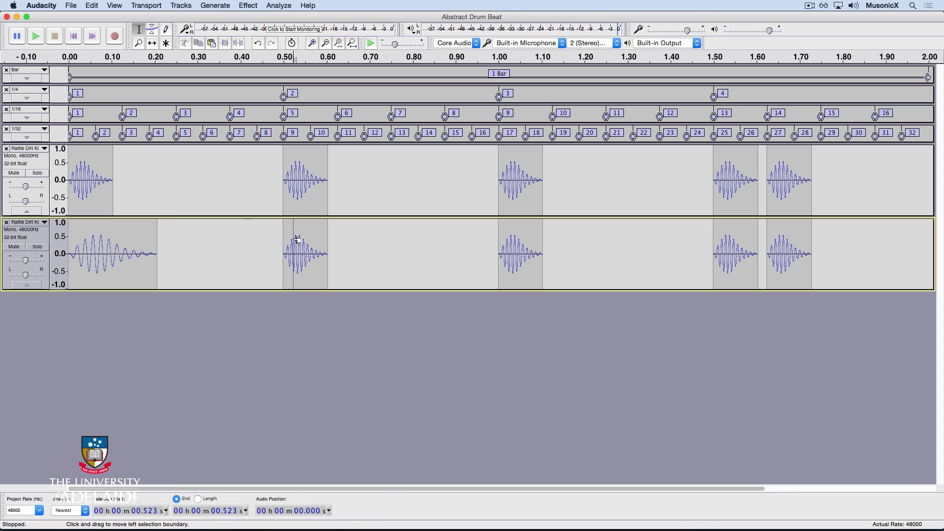
{"action": "left_click", "coordinate": [248, 5]}
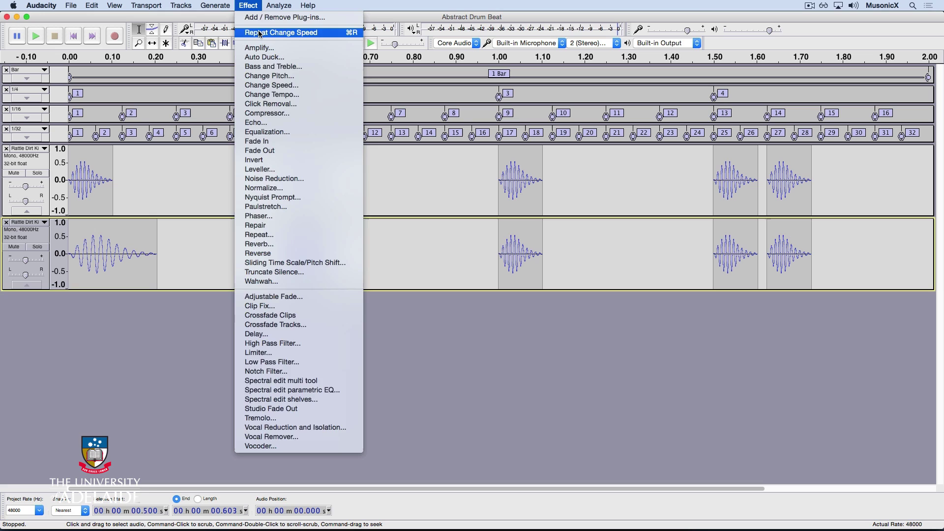
{"action": "left_click", "coordinate": [260, 33]}
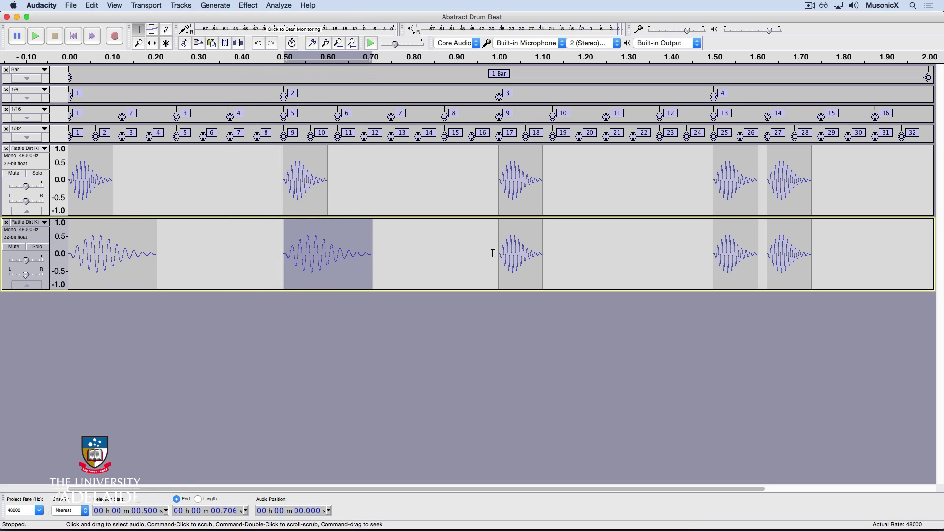
{"action": "double_click", "coordinate": [519, 234]}
{"action": "key", "text": "super+r"}
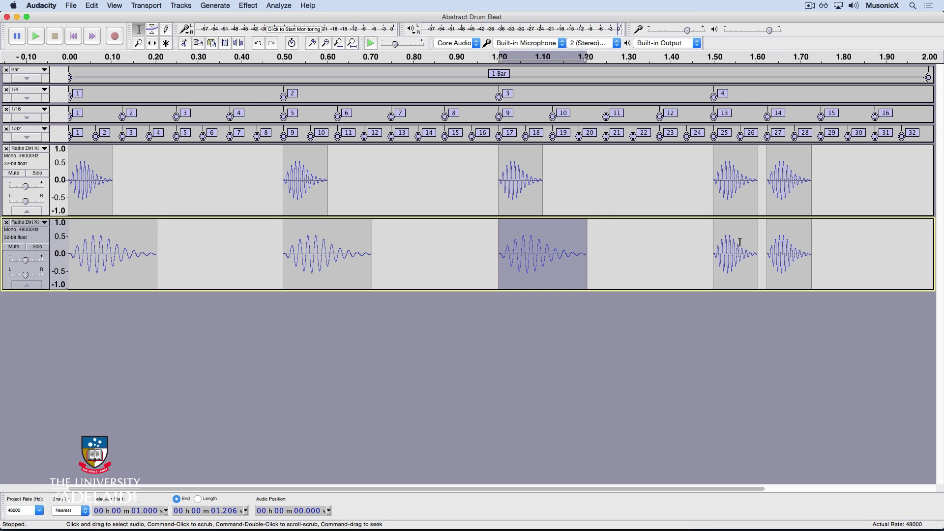
Delete the copy's extra clip at 1.625 s and halve the beat 4 clip's speed.
{"action": "double_click", "coordinate": [781, 246]}
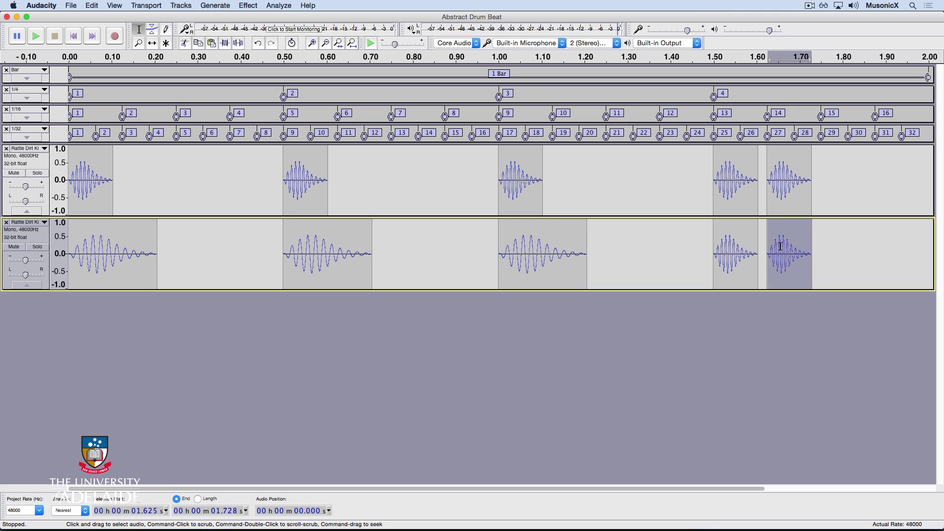
{"action": "key", "text": "Delete"}
{"action": "double_click", "coordinate": [737, 241]}
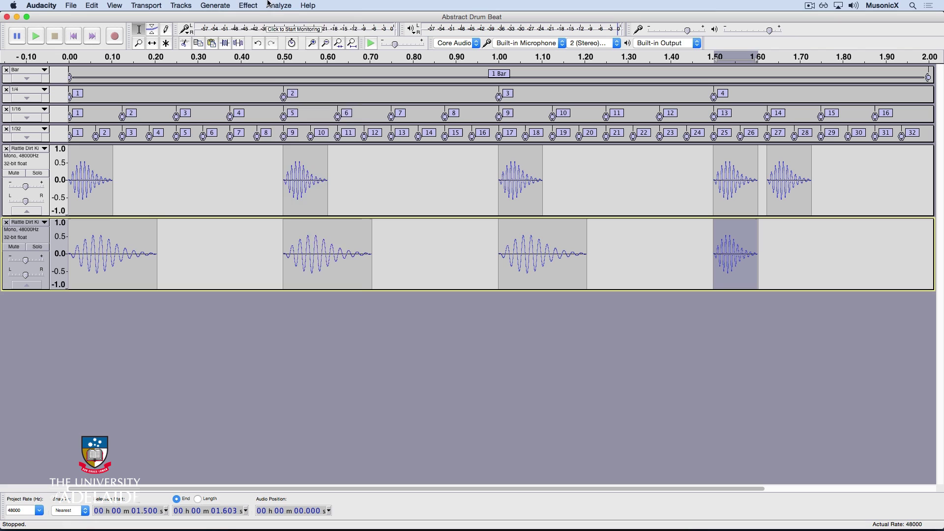
{"action": "left_click", "coordinate": [248, 6]}
{"action": "left_click", "coordinate": [252, 29]}
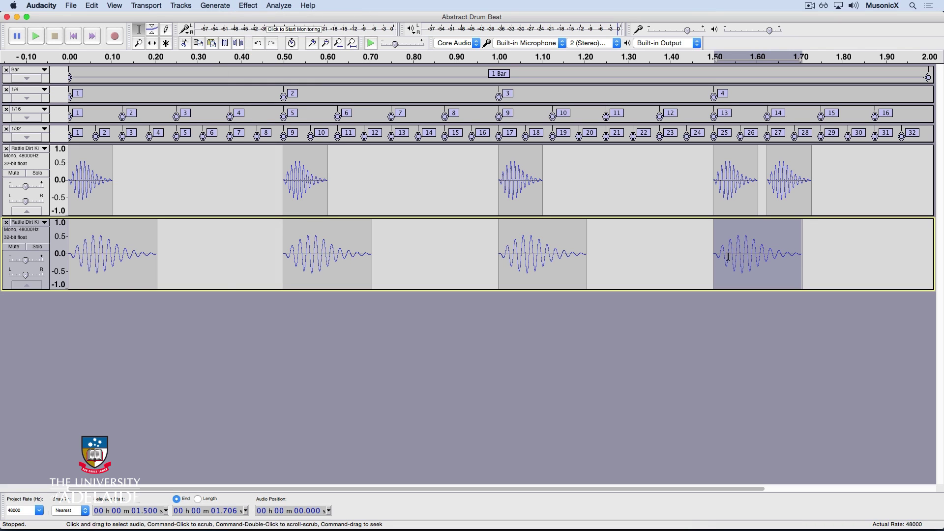
Split the stretched beat-4 clip at 1.625 s, delete the overhang, and preview it.
{"action": "left_click", "coordinate": [768, 227]}
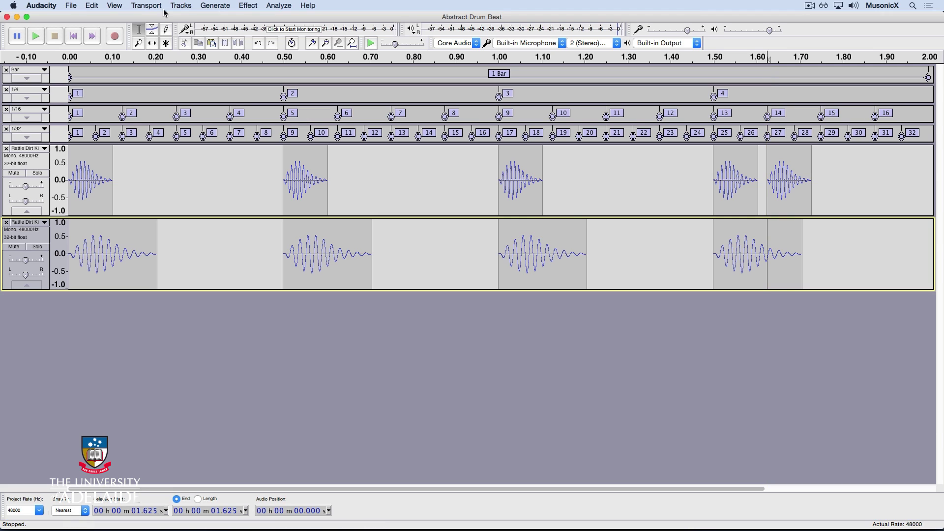
{"action": "left_click", "coordinate": [92, 4]}
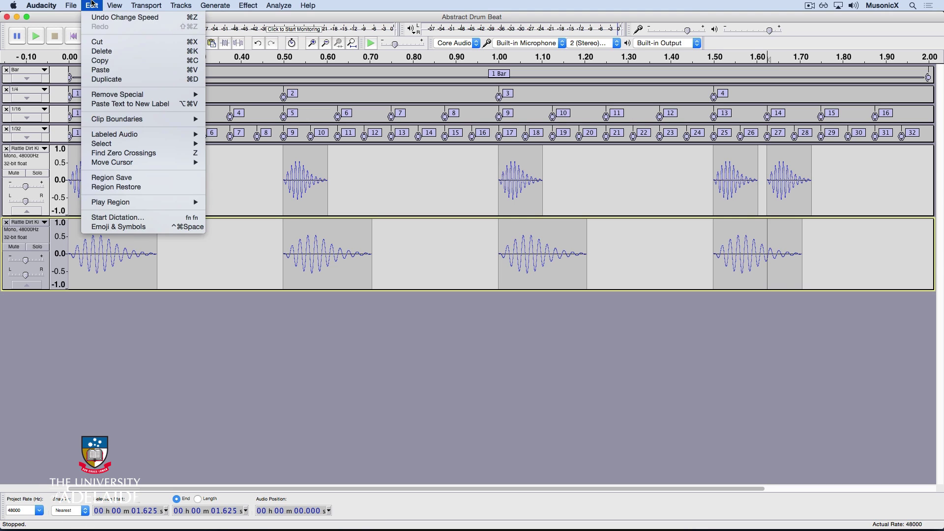
{"action": "mouse_move", "coordinate": [115, 121]}
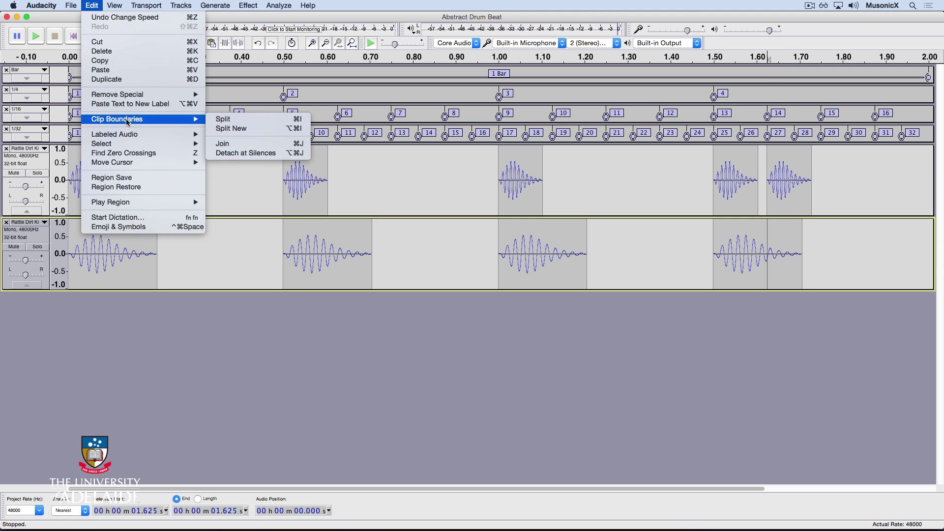
{"action": "left_click", "coordinate": [246, 121]}
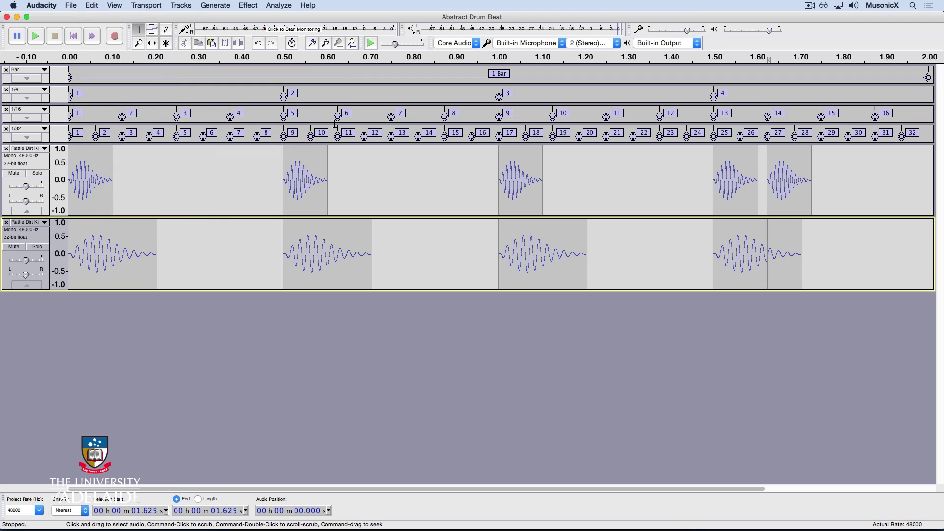
{"action": "double_click", "coordinate": [780, 246]}
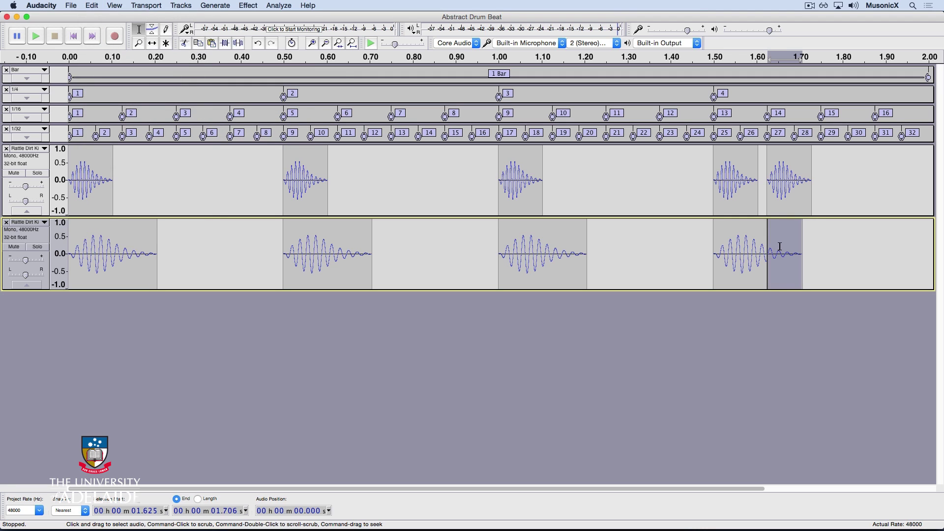
{"action": "key", "text": "Delete"}
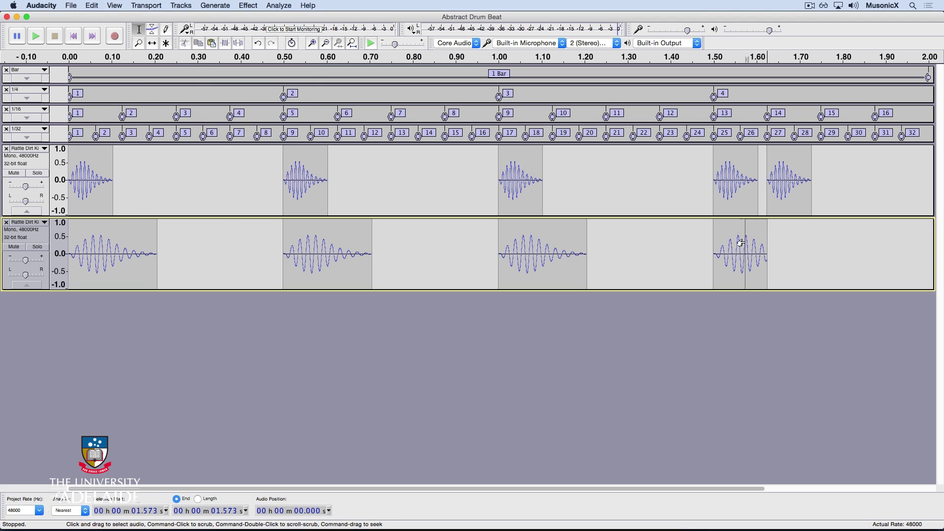
{"action": "double_click", "coordinate": [746, 242]}
{"action": "key", "text": "space"}
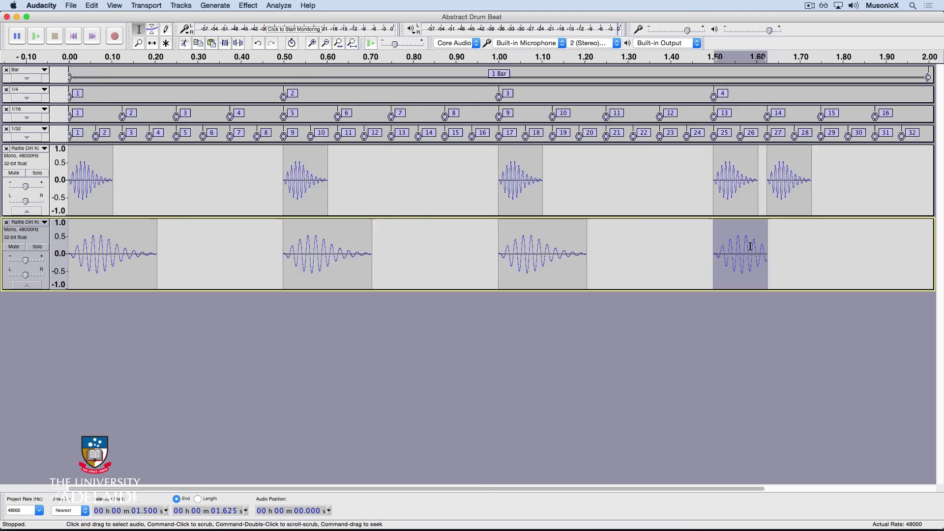
Zoom in, fade out the clip's last few milliseconds, and listen to it.
{"action": "key", "text": "super+e"}
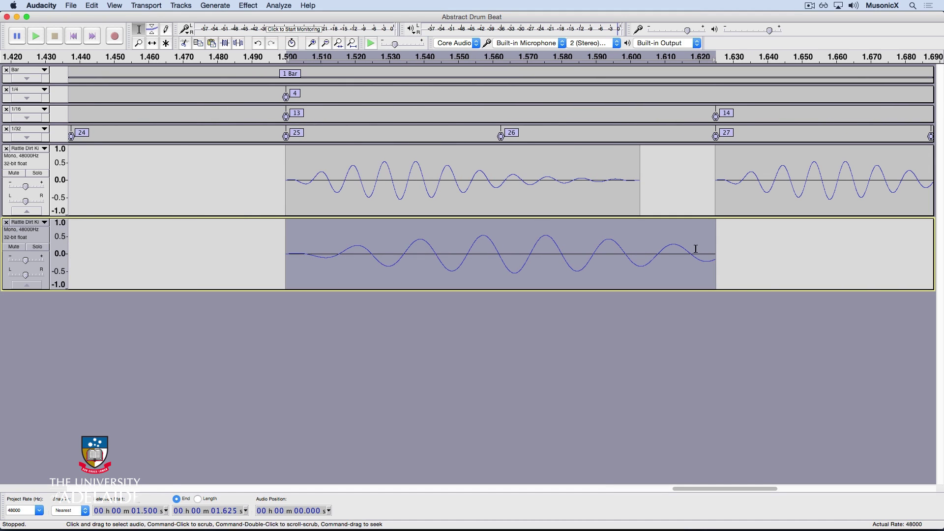
{"action": "left_click_drag", "start_coordinate": [691, 249], "coordinate": [727, 248]}
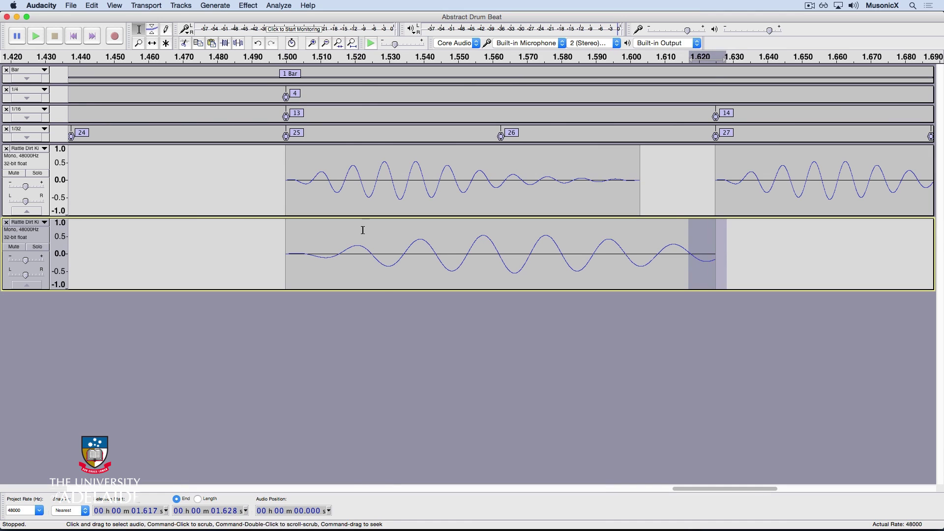
{"action": "left_click", "coordinate": [250, 5]}
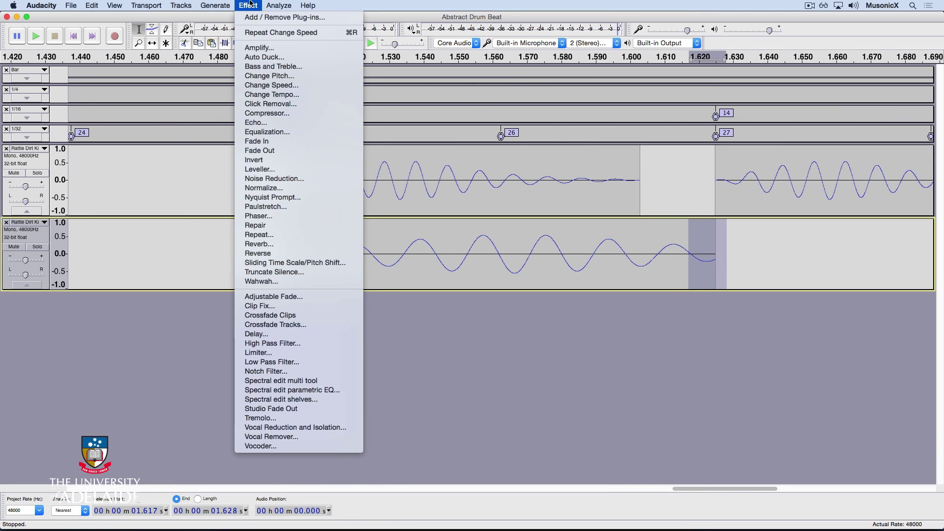
{"action": "left_click", "coordinate": [271, 150]}
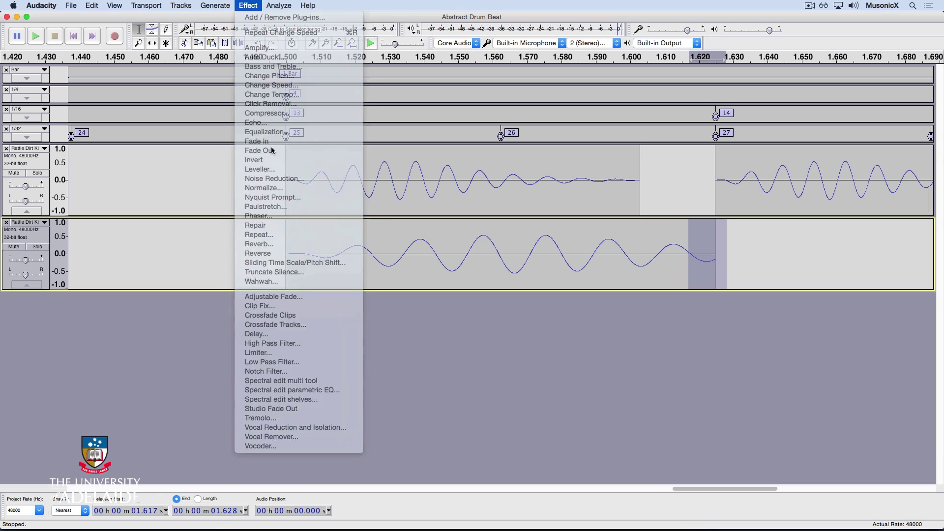
{"action": "double_click", "coordinate": [570, 255]}
{"action": "key", "text": "space"}
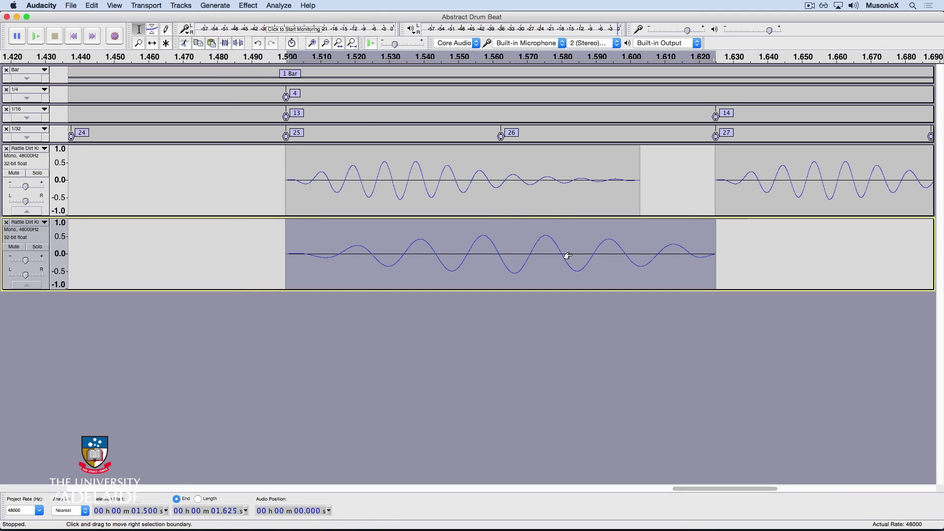
Copy the half-speed clip at 1.0 s and paste it at 1.625 s on the lower track.
{"action": "key", "text": "super+shift+f"}
{"action": "key", "text": "super+f"}
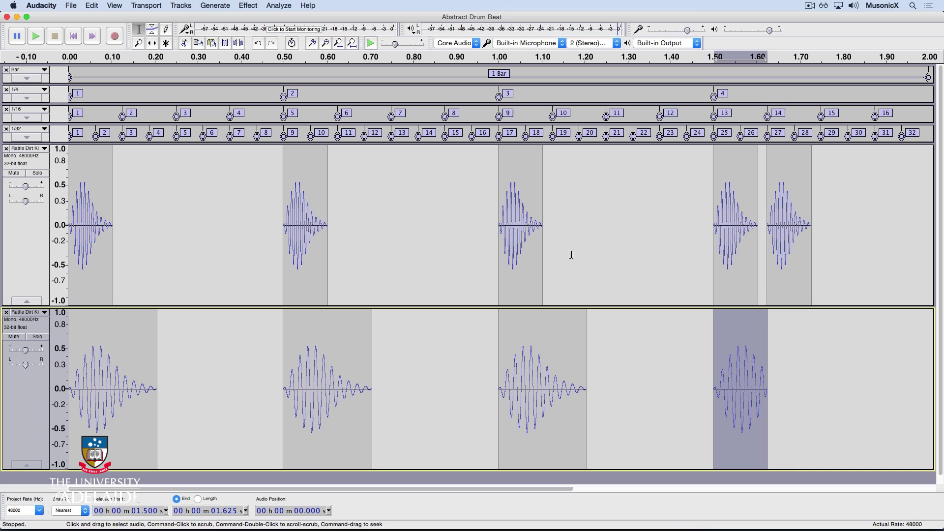
{"action": "left_click", "coordinate": [794, 351]}
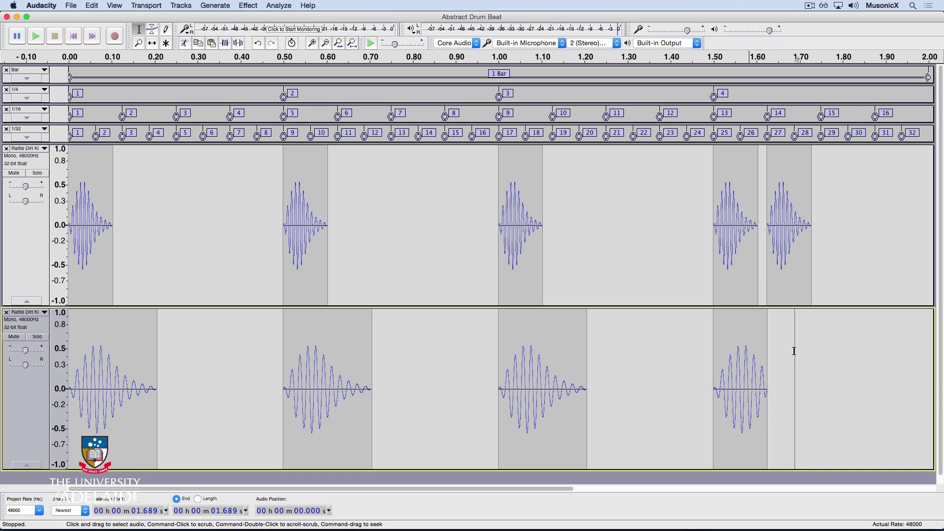
{"action": "double_click", "coordinate": [555, 372]}
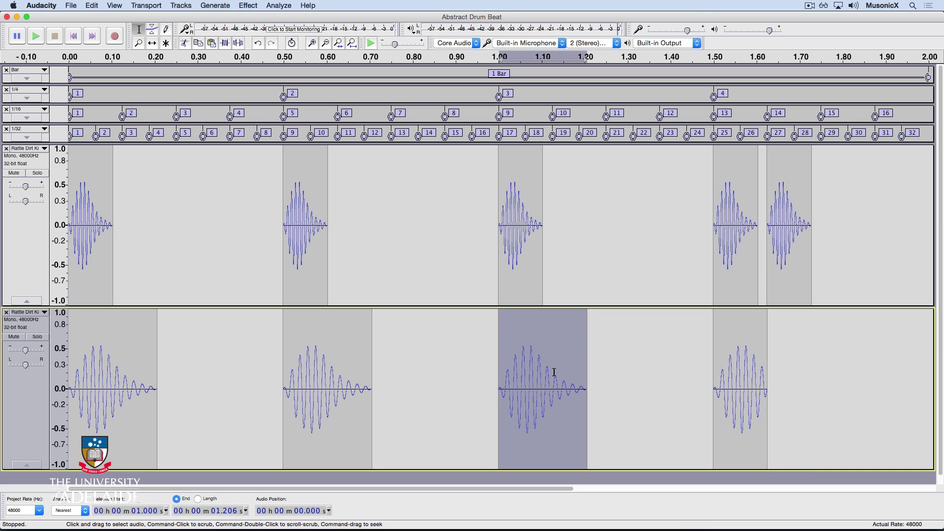
{"action": "left_click", "coordinate": [768, 322]}
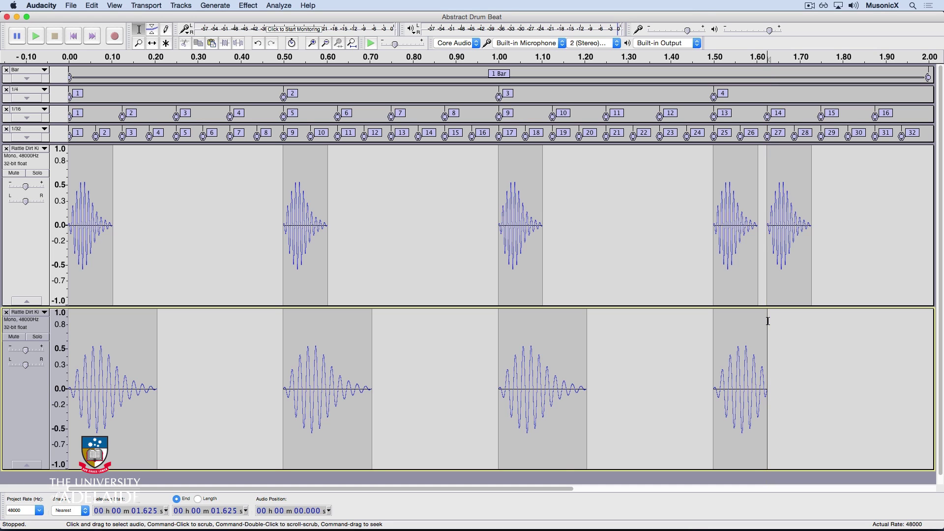
{"action": "key", "text": "super+v"}
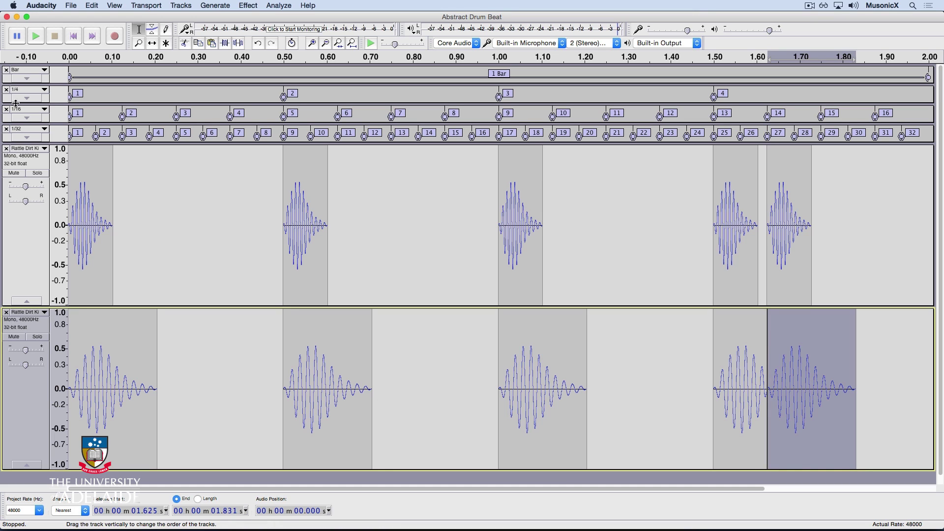
Select the whole bar, loop-play the layered beat, then stop.
{"action": "left_click", "coordinate": [7, 77]}
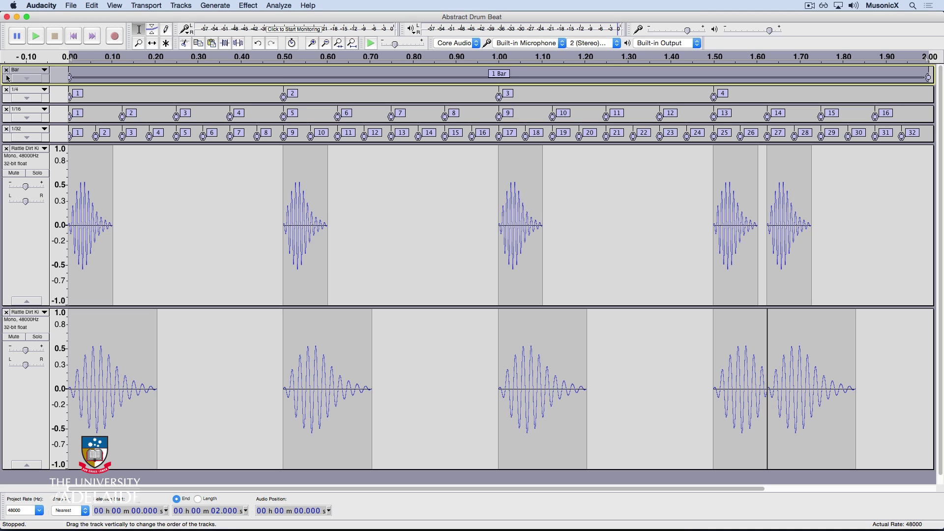
{"action": "key", "text": "shift"}
{"action": "key", "text": "shift+space"}
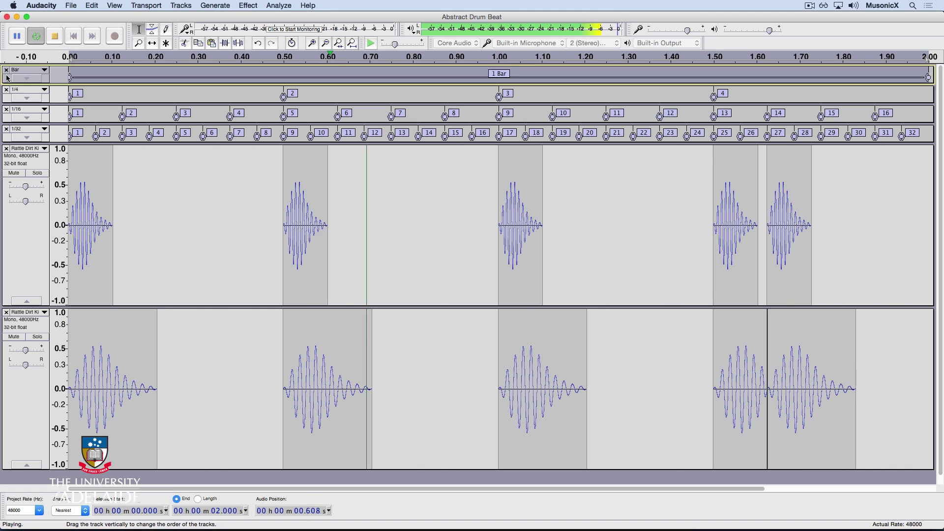
{"action": "key", "text": "space"}
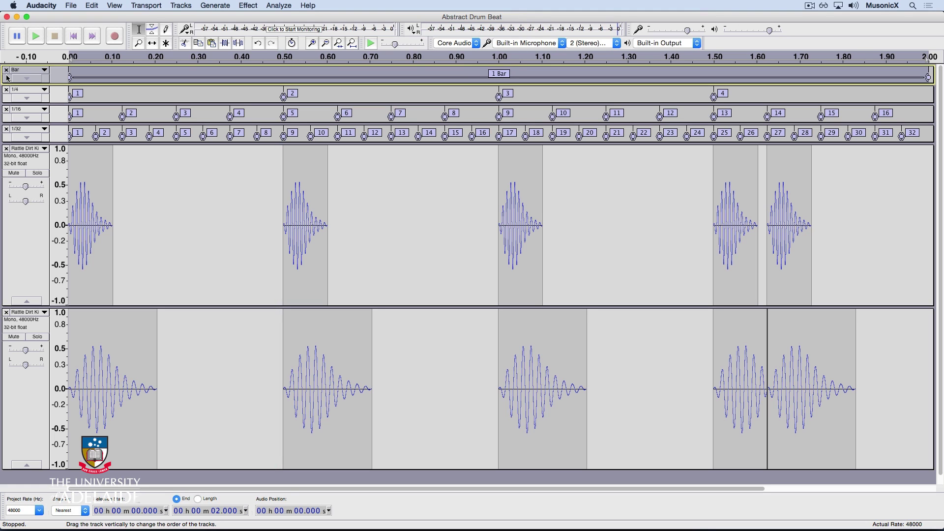
Save the Abstract Drum Beat project with the layered half-speed kick track.
{"action": "left_click", "coordinate": [75, 6]}
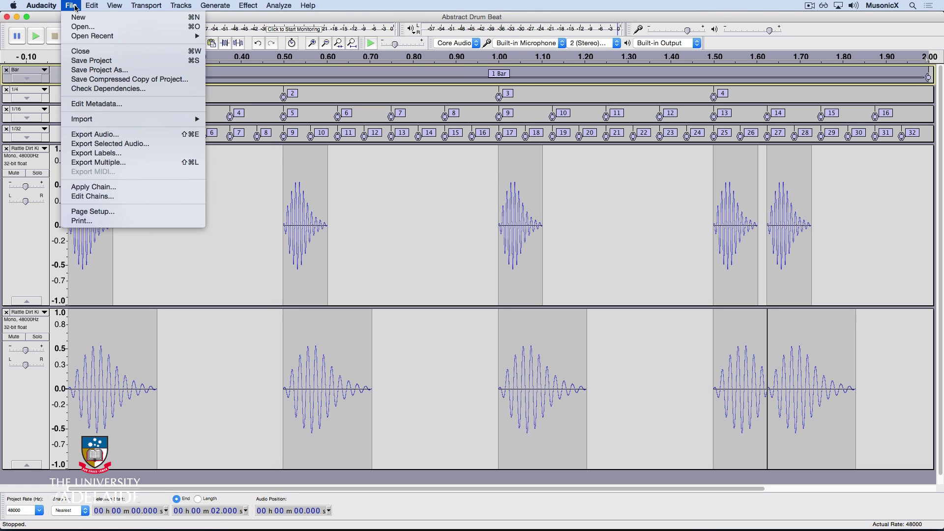
{"action": "left_click", "coordinate": [88, 60]}
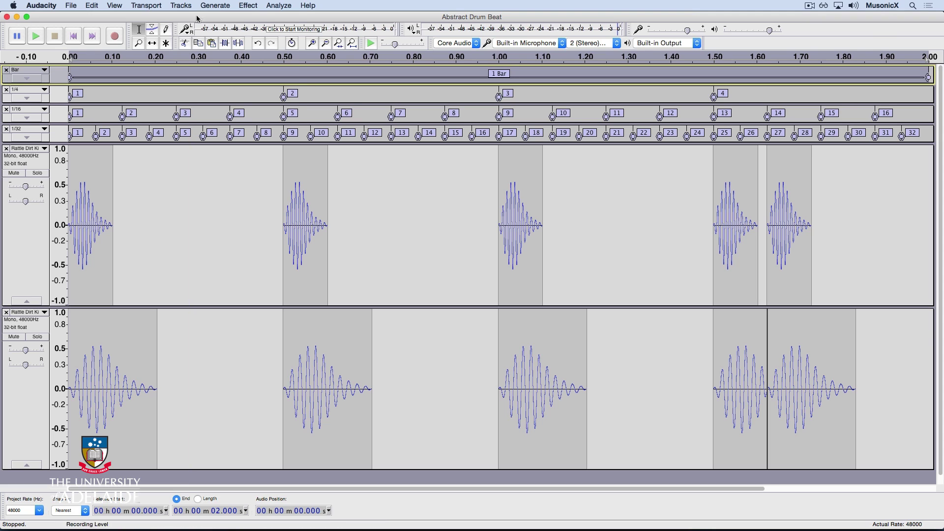
Generate 2 seconds of silence in a new audio track below the kick tracks.
{"action": "left_click", "coordinate": [216, 5]}
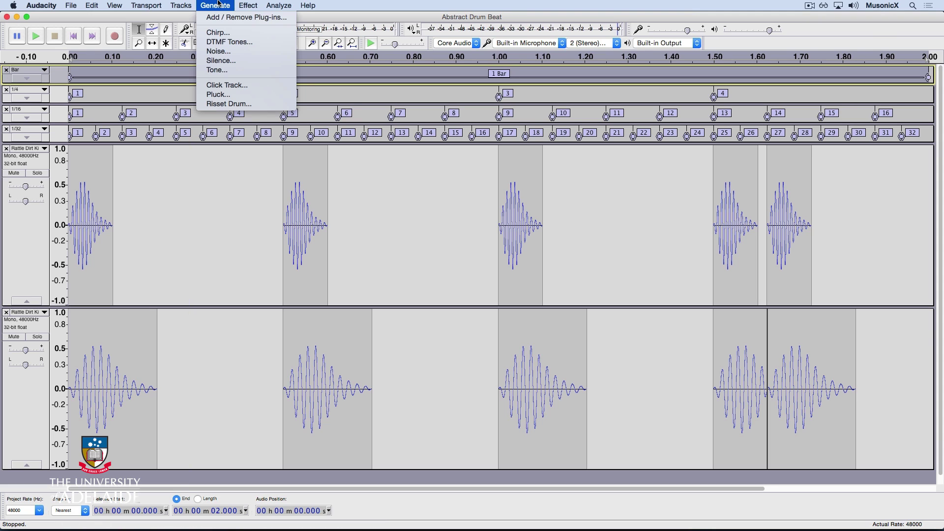
{"action": "left_click", "coordinate": [218, 61]}
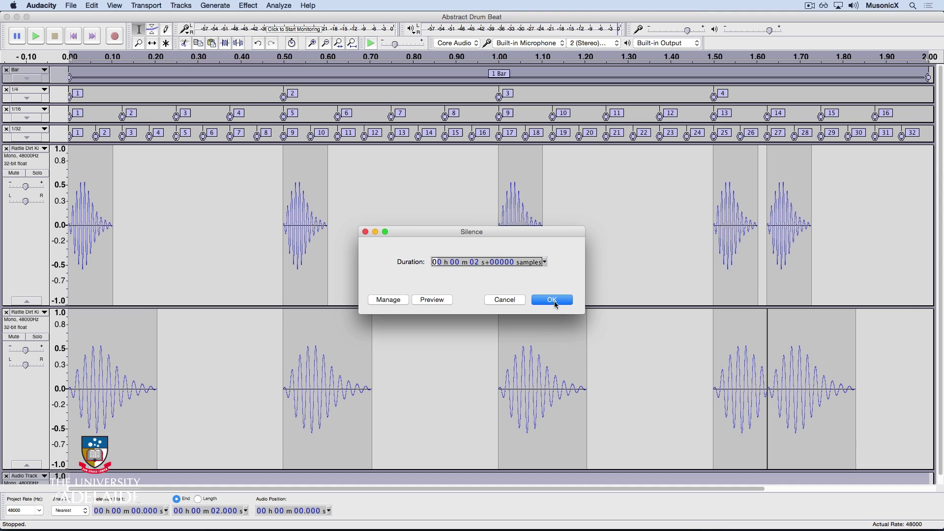
{"action": "left_click", "coordinate": [552, 301]}
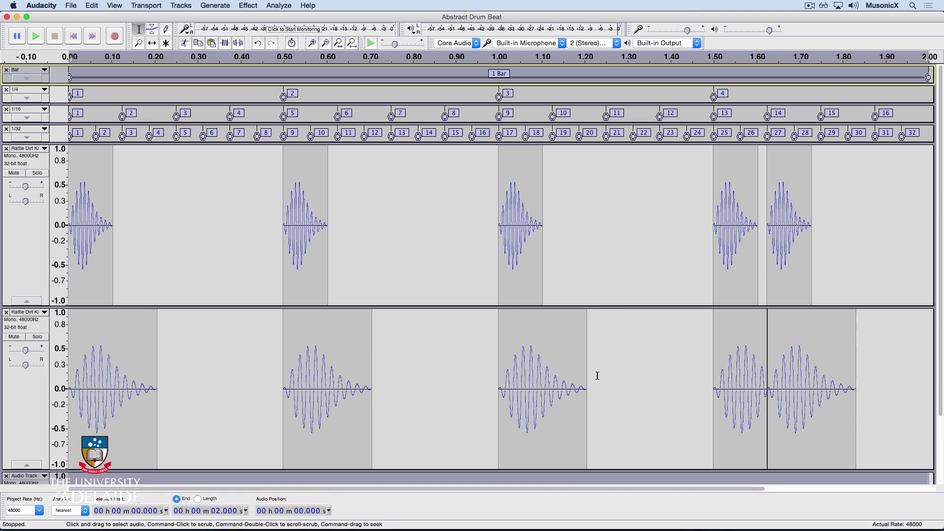
Shrink the heights of both Rattle kick tracks so all three tracks fit on screen.
{"action": "scroll", "coordinate": [597, 377], "scroll_direction": "down", "scroll_amount": 3}
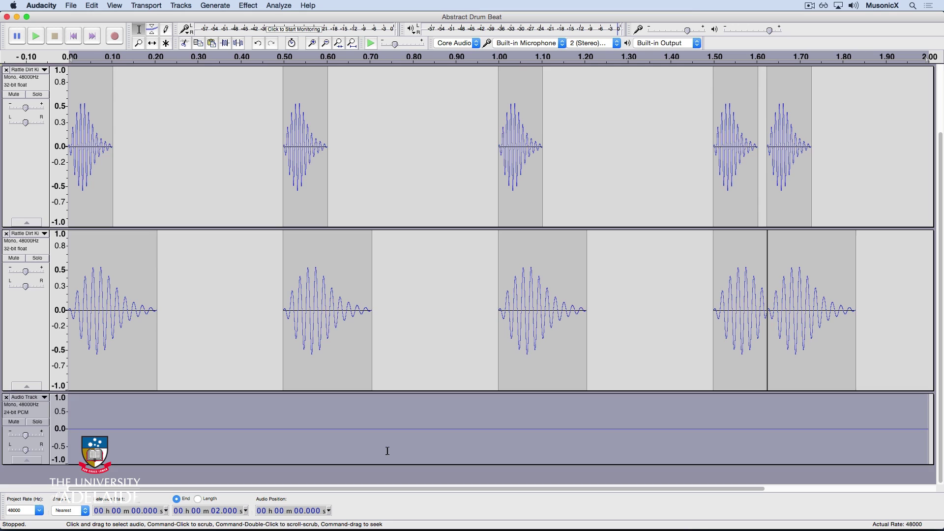
{"action": "scroll", "coordinate": [388, 451], "scroll_direction": "up", "scroll_amount": 3}
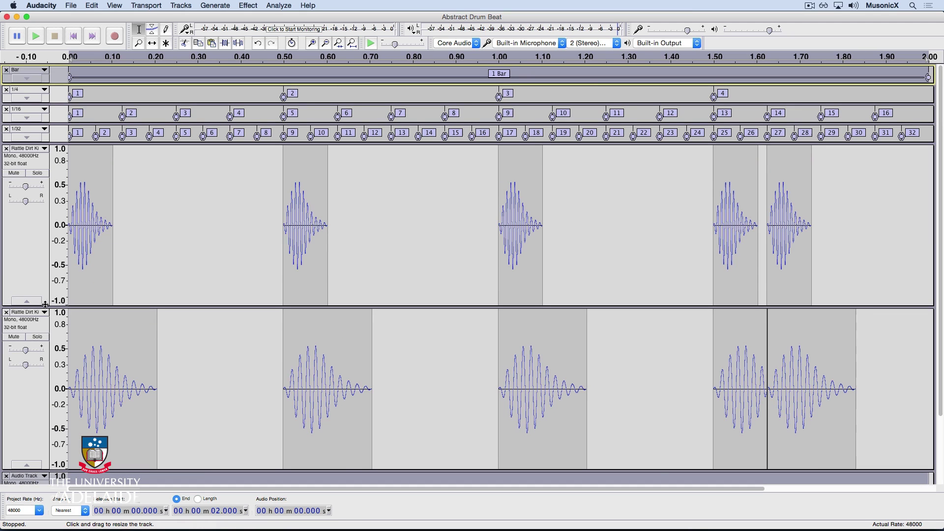
{"action": "left_click_drag", "start_coordinate": [45, 305], "coordinate": [45, 220]}
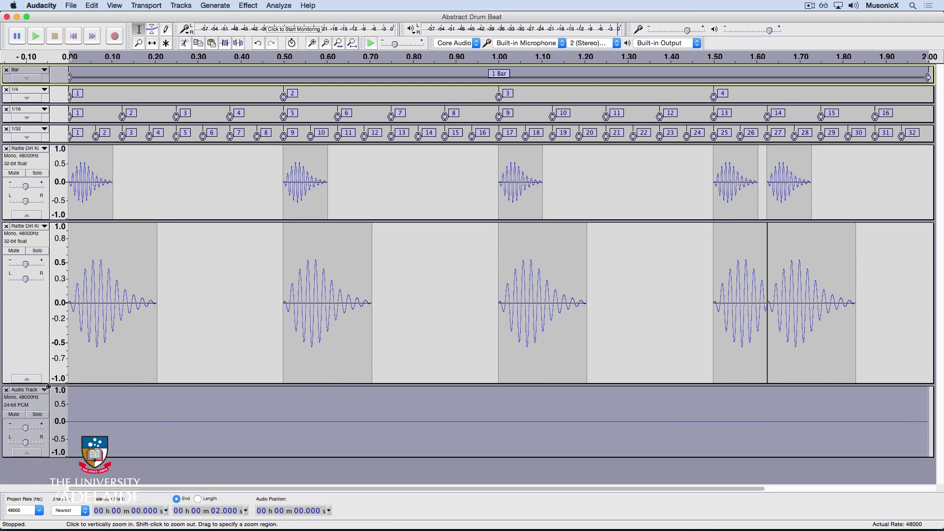
{"action": "left_click_drag", "start_coordinate": [47, 385], "coordinate": [47, 311]}
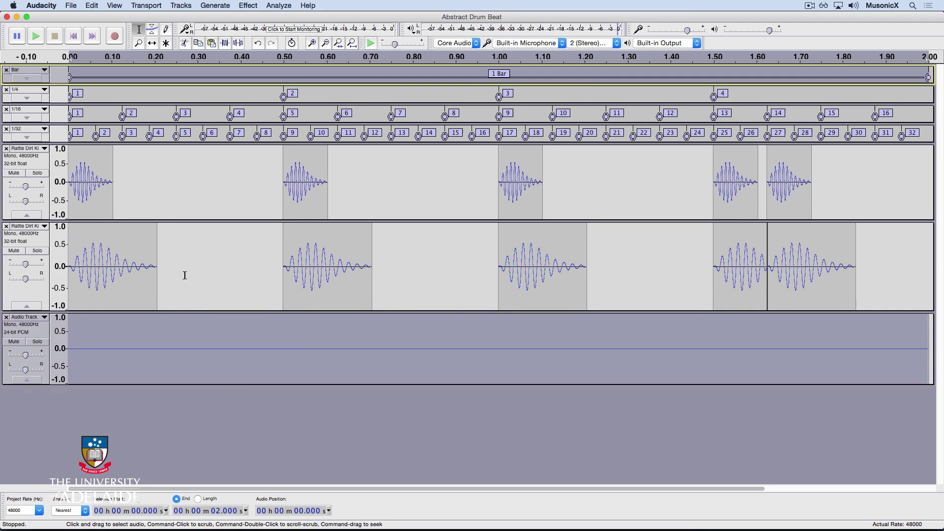
Select both kick tracks and mix them with Mix and Render into one track.
{"action": "left_click", "coordinate": [22, 242], "text": "shift"}
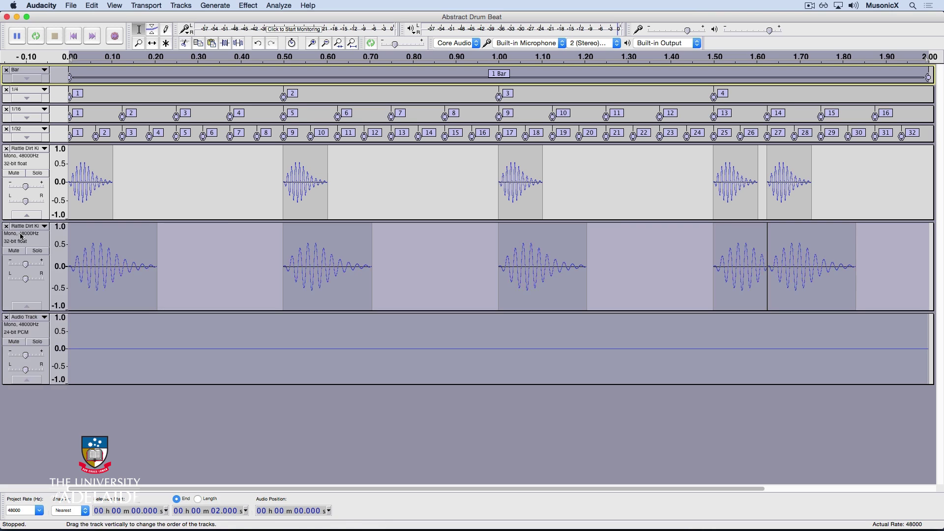
{"action": "left_click", "coordinate": [19, 164], "text": "shift"}
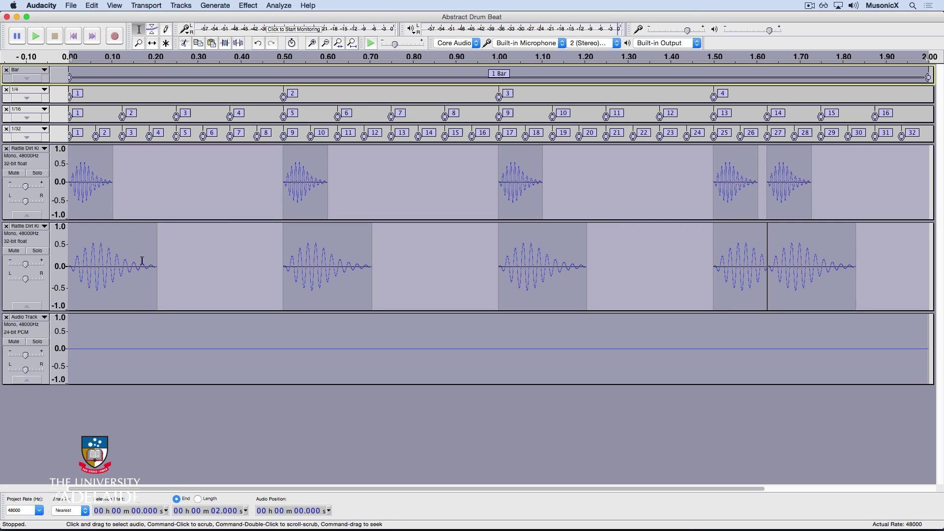
{"action": "left_click", "coordinate": [180, 6]}
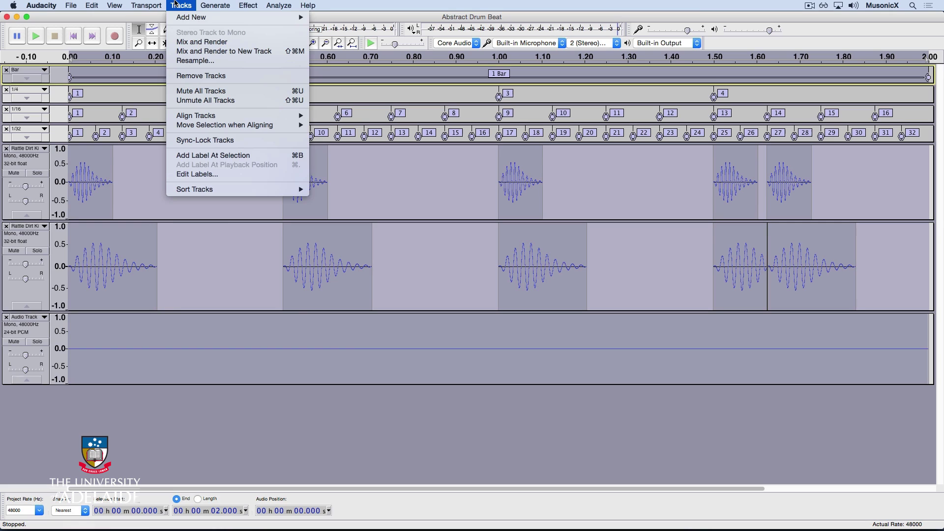
{"action": "left_click", "coordinate": [185, 43]}
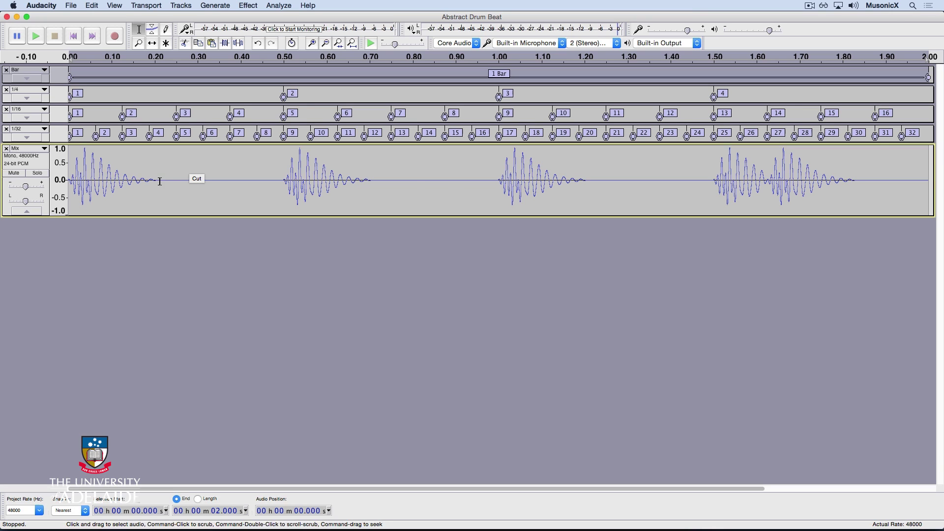
Rename the new Mix track to 'Kick'.
{"action": "left_click", "coordinate": [39, 156]}
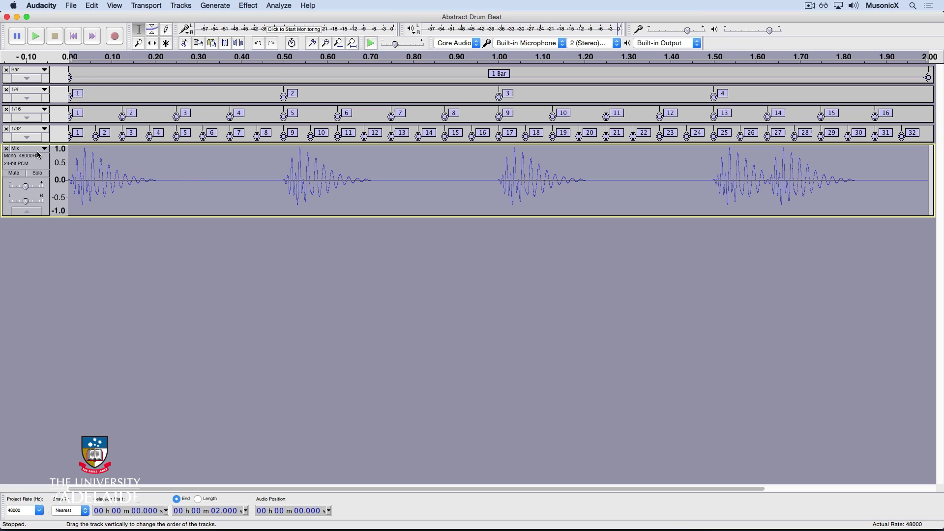
{"action": "left_click", "coordinate": [27, 149]}
{"action": "left_click", "coordinate": [25, 153]}
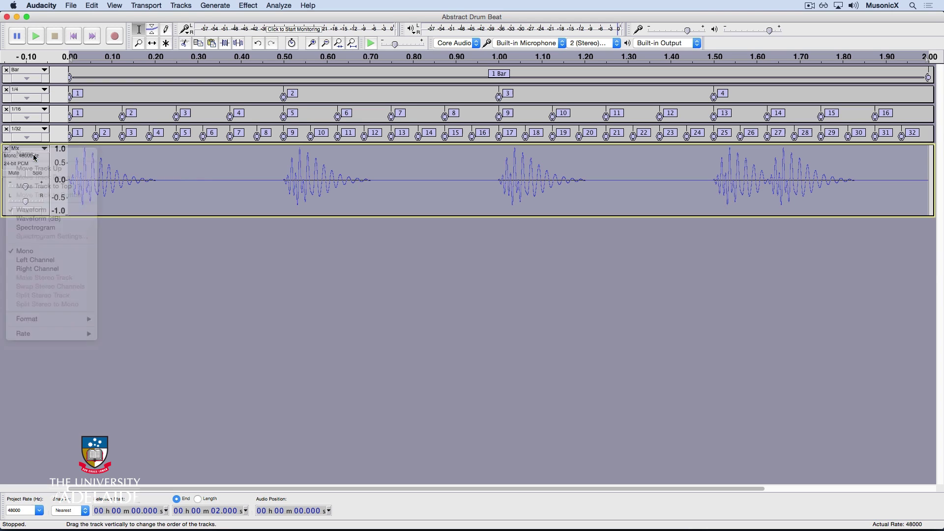
{"action": "type", "text": "Kick"}
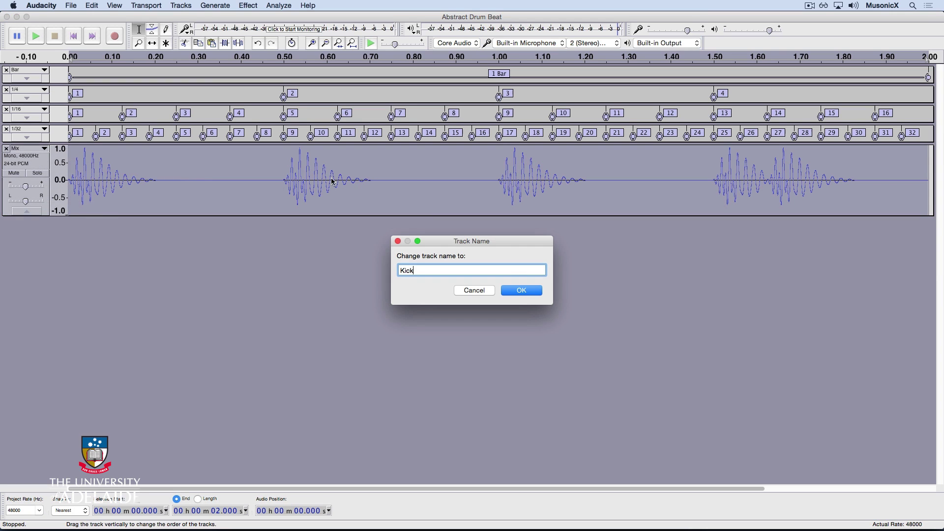
{"action": "left_click", "coordinate": [515, 289]}
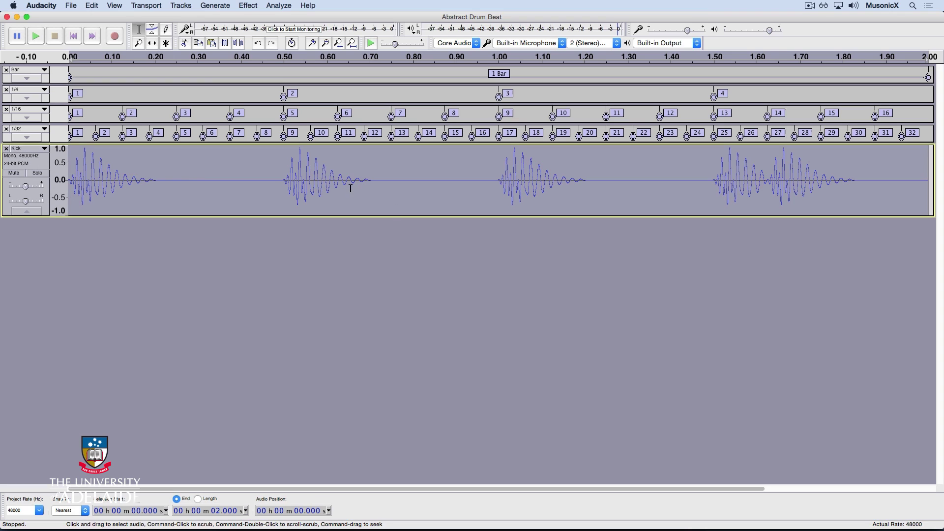